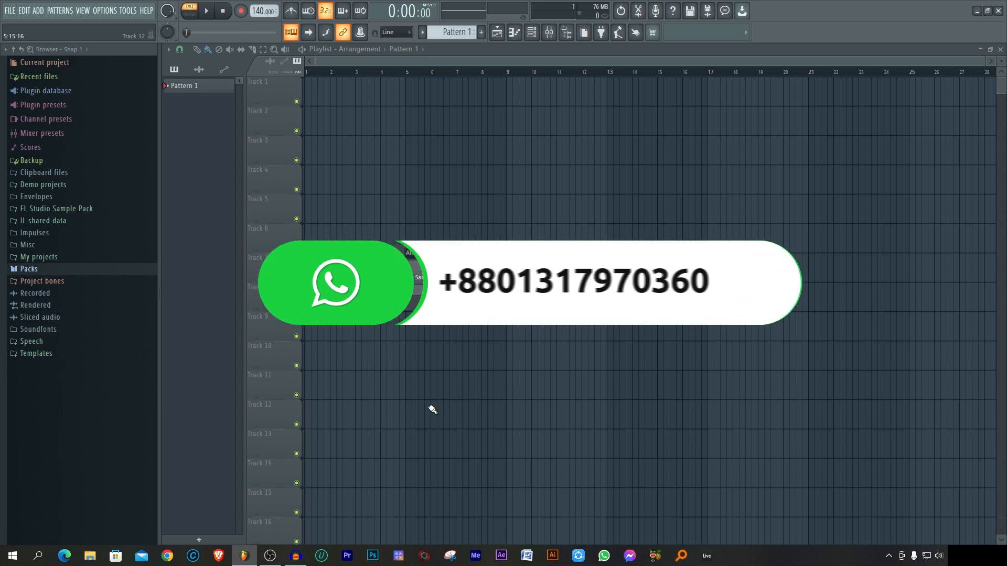
Step: Add an FPC channel to the channel rack and detach its plugin window, placed clear of the rack
{"action": "left_click", "coordinate": [426, 303]}
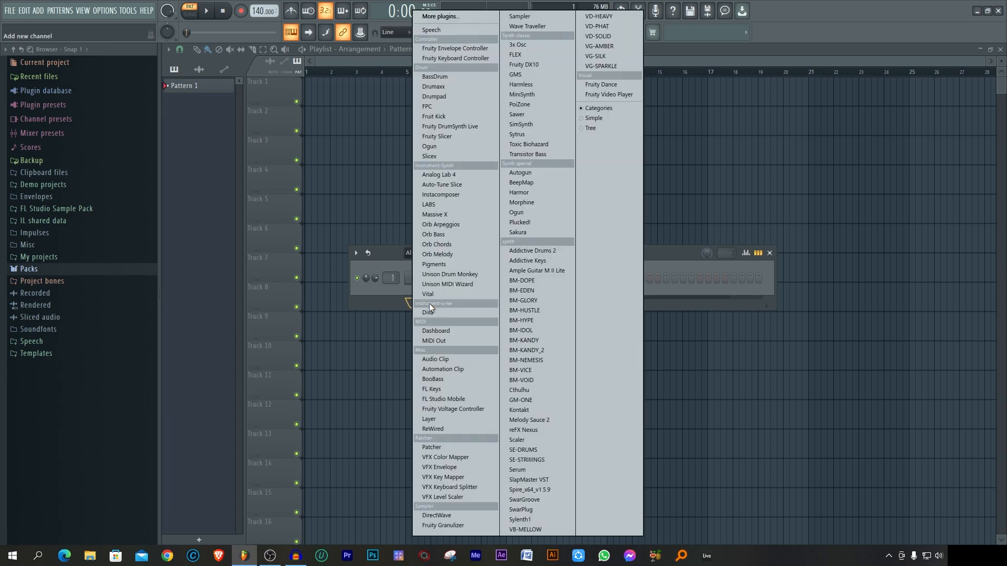
{"action": "left_click", "coordinate": [443, 108]}
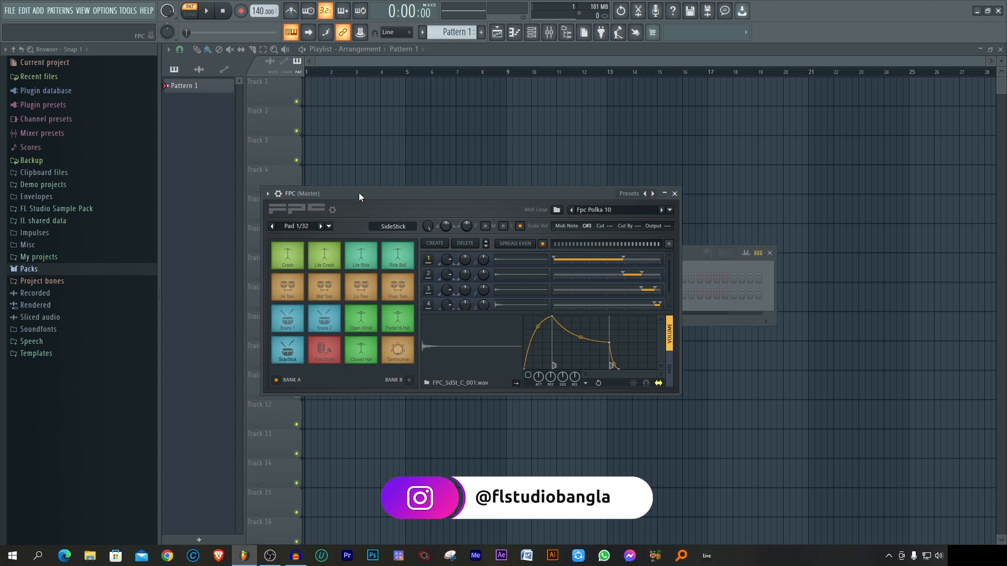
{"action": "left_click_drag", "start_coordinate": [359, 193], "coordinate": [609, 186]}
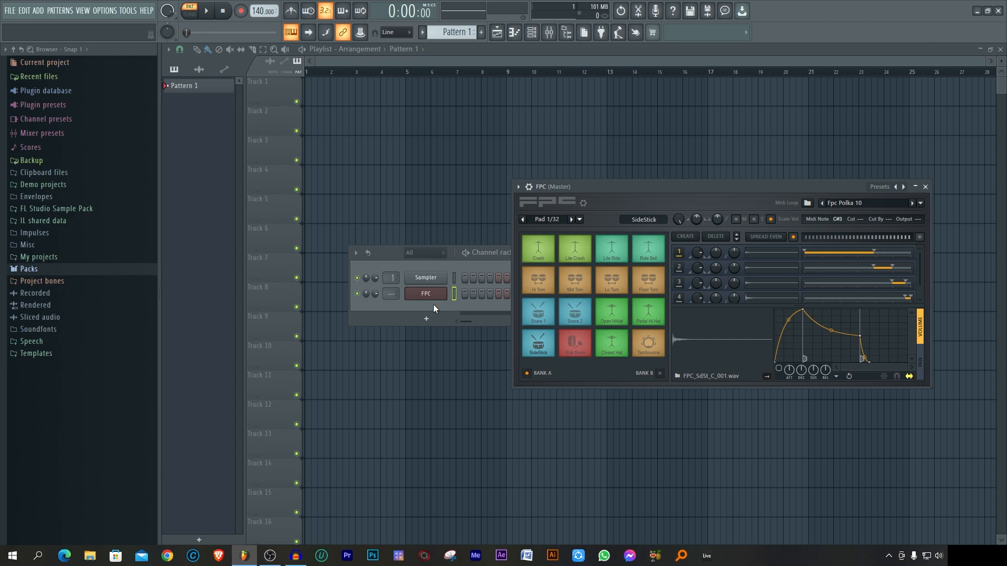
{"action": "left_click", "coordinate": [518, 188]}
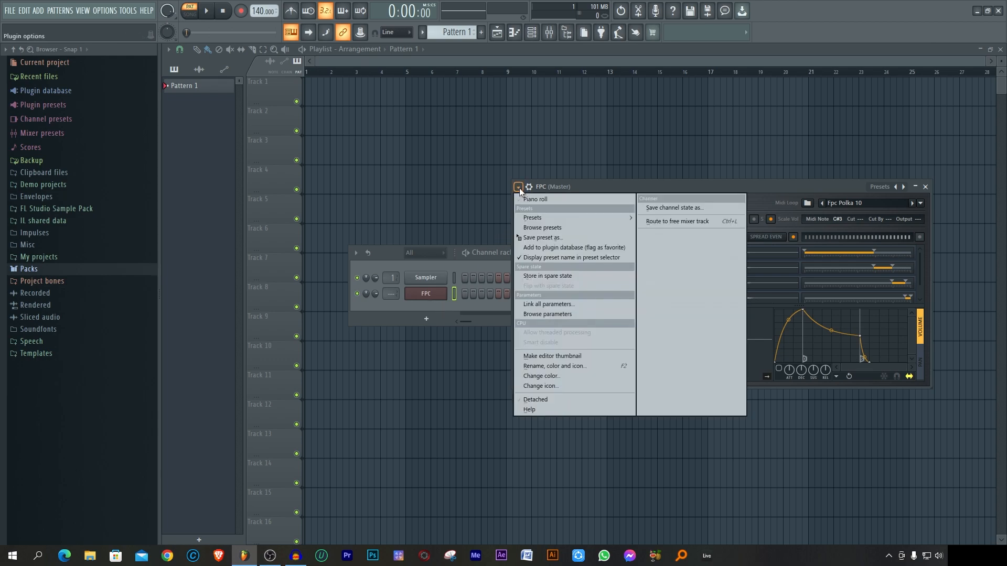
{"action": "left_click", "coordinate": [543, 401]}
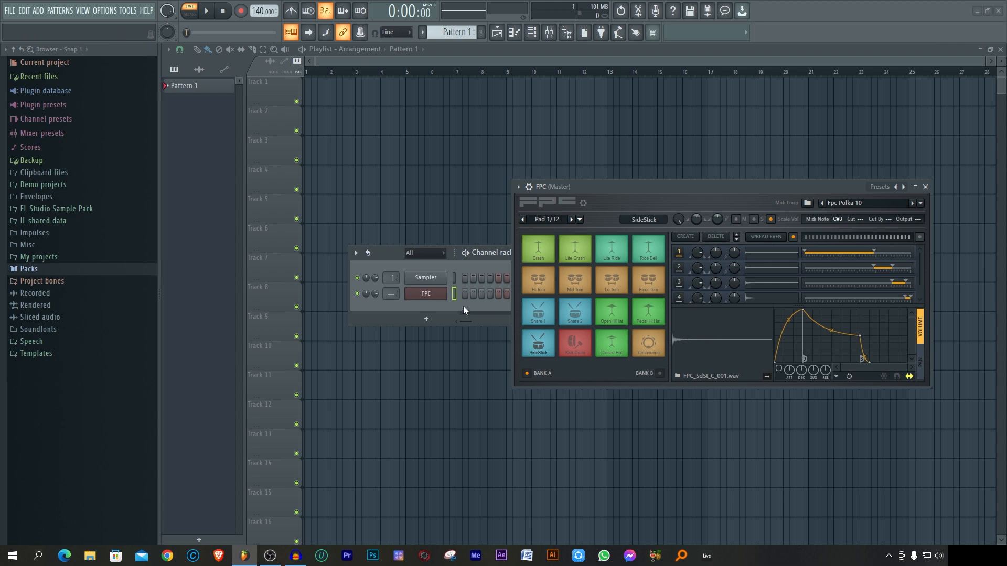
Step: Open the FPC channel's piano roll and load the electronic 707 preset into the FPC
{"action": "right_click", "coordinate": [439, 296]}
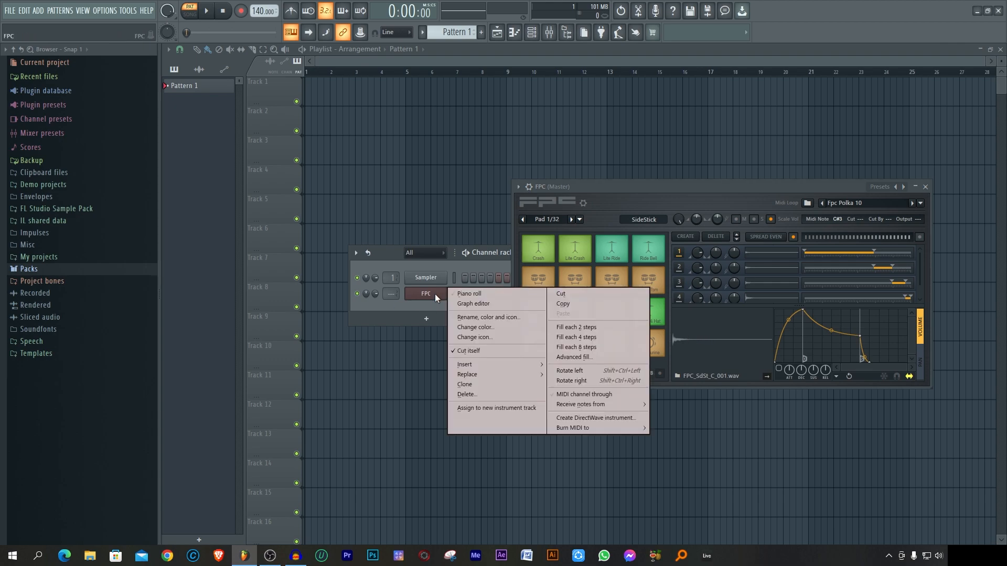
{"action": "left_click", "coordinate": [480, 292]}
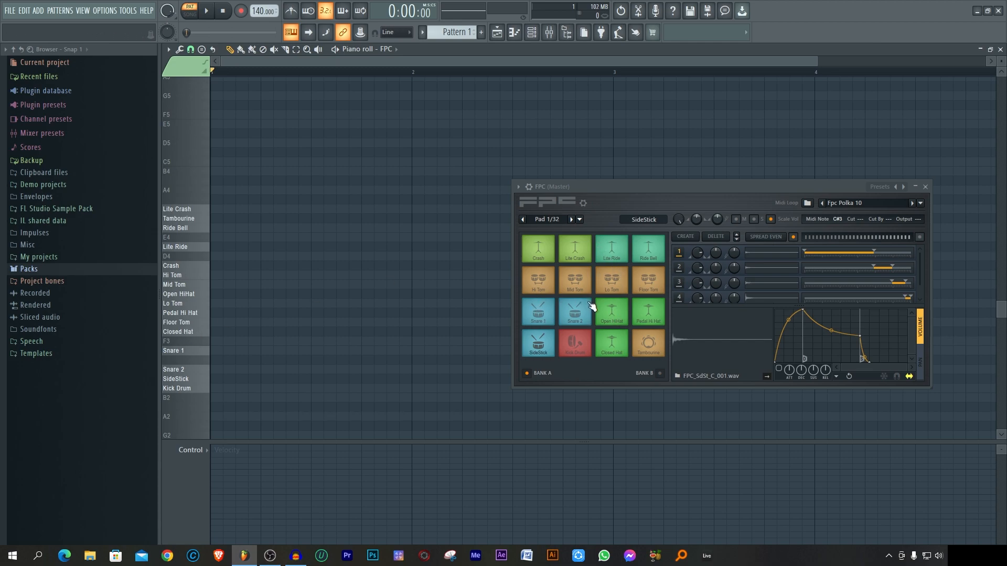
{"action": "left_click", "coordinate": [880, 188]}
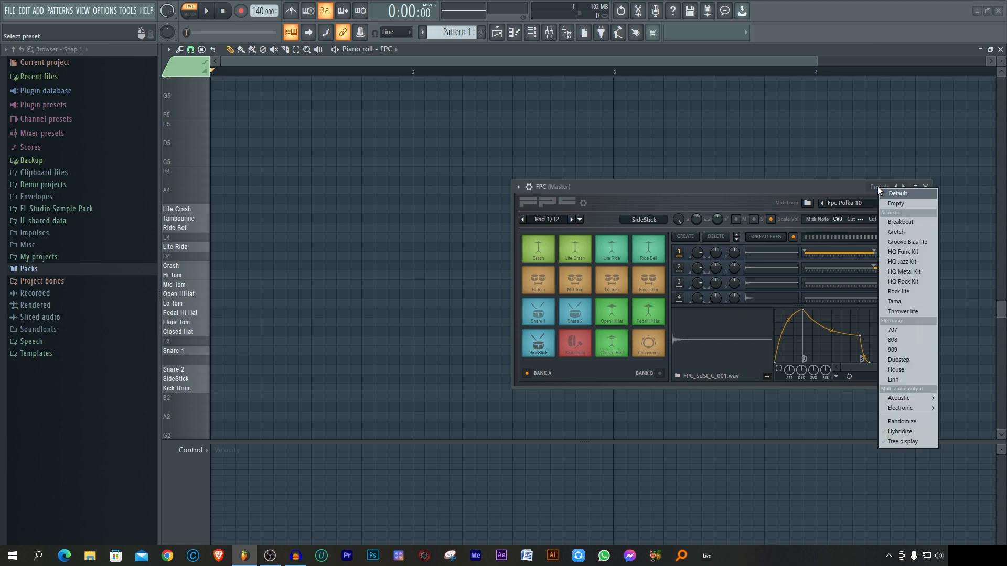
{"action": "left_click", "coordinate": [902, 329]}
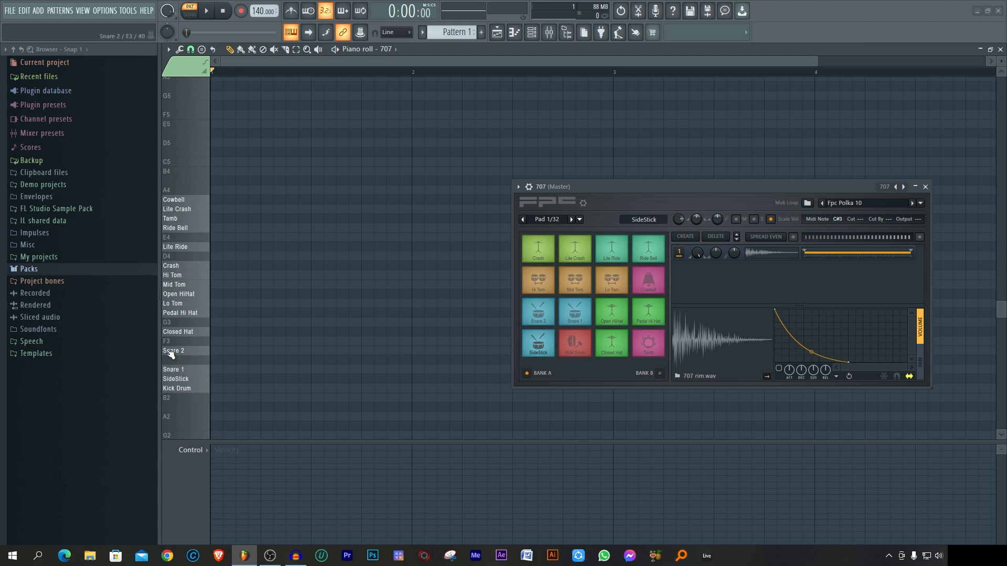
Step: Place one-step Kick Drum notes on all four beats of bar 1 in the piano roll
{"action": "left_click", "coordinate": [218, 389]}
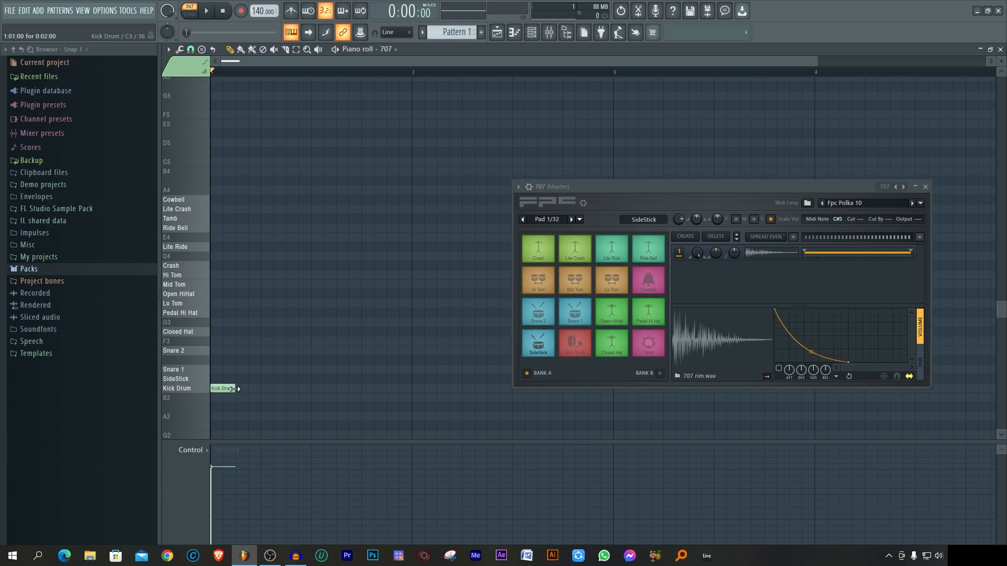
{"action": "left_click", "coordinate": [267, 389]}
{"action": "left_click", "coordinate": [316, 389]}
{"action": "left_click", "coordinate": [365, 389]}
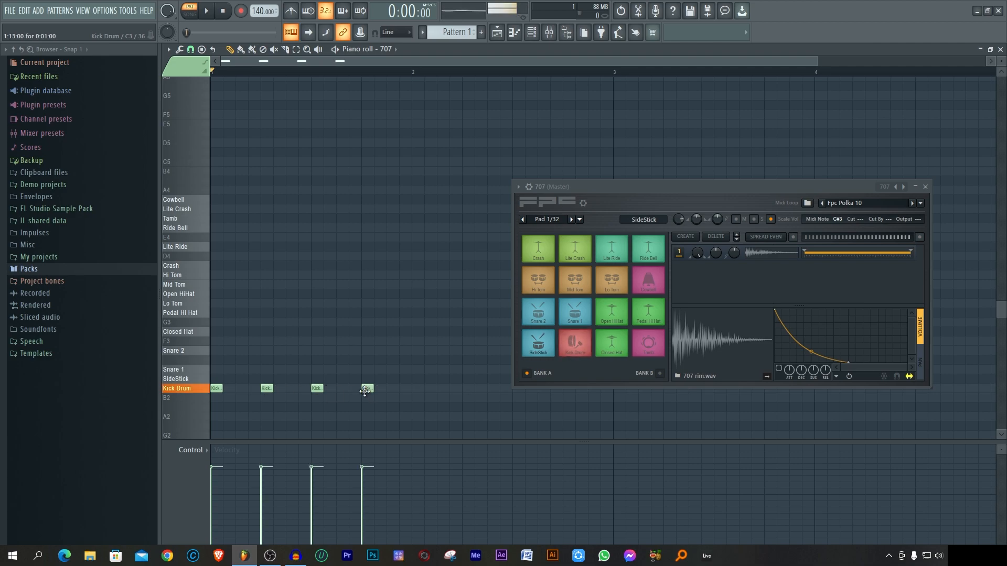
Step: Audition the drum sounds from Snare 1 up to Mid Tom, and place Snare 1 notes on beats 2 and 4 of bar 1
{"action": "left_click", "coordinate": [183, 370]}
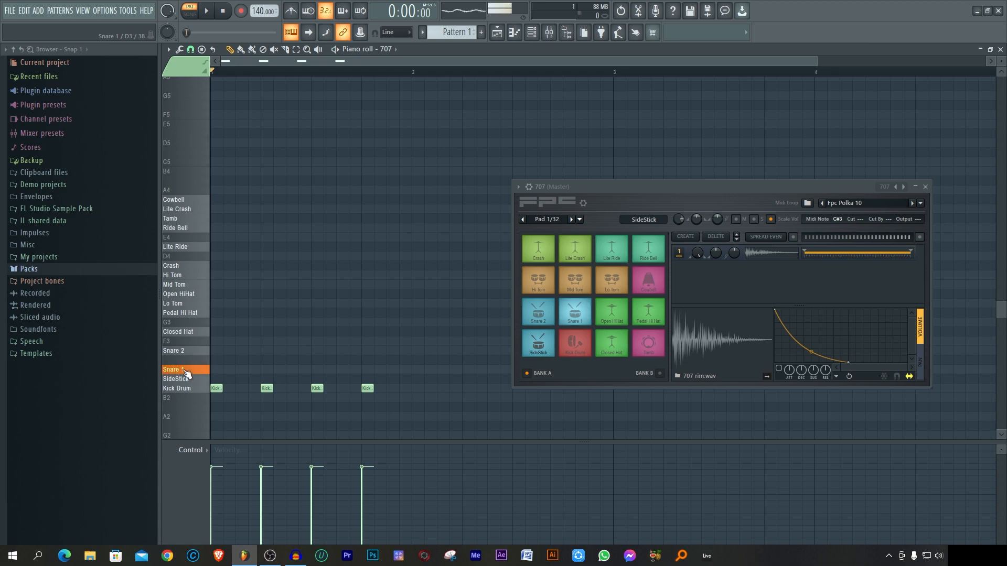
{"action": "left_click", "coordinate": [184, 352]}
{"action": "left_click", "coordinate": [186, 332]}
{"action": "left_click", "coordinate": [188, 304]}
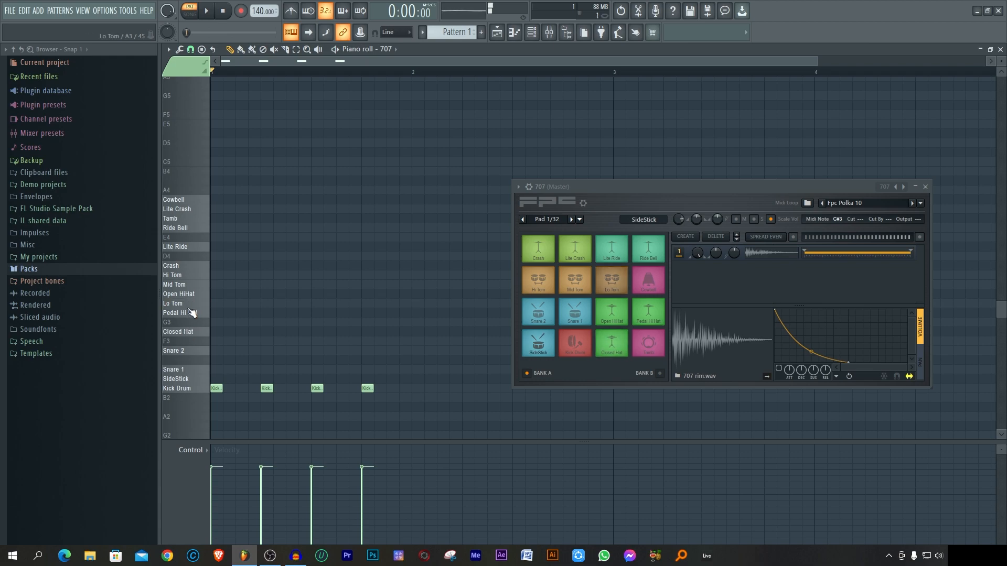
{"action": "left_click", "coordinate": [189, 294]}
{"action": "left_click", "coordinate": [189, 285]}
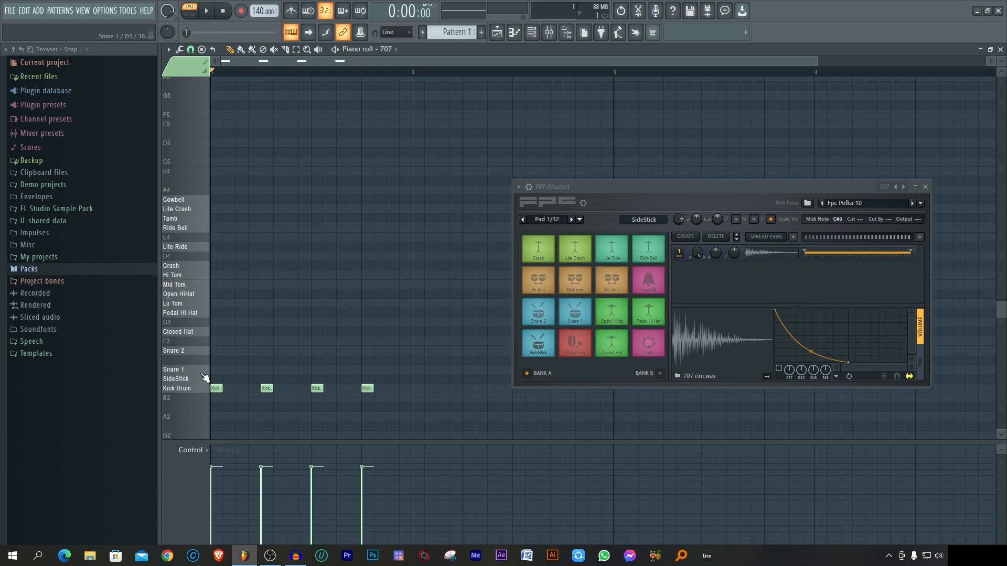
{"action": "left_click", "coordinate": [267, 369]}
{"action": "left_click", "coordinate": [367, 369]}
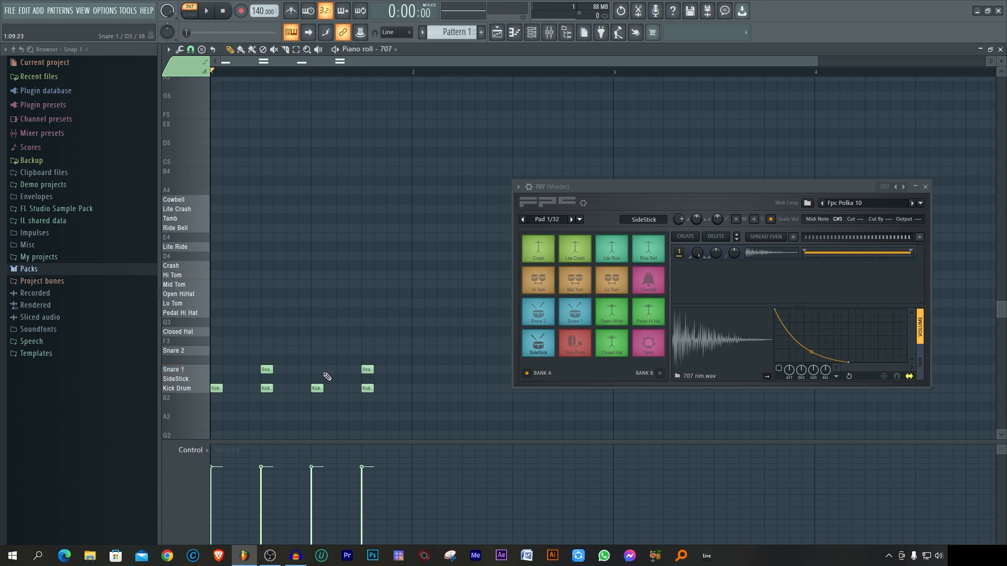
Step: Audition the SideStick and place SideStick notes on steps 4, 7, 10, 12 and 15 of bar 1
{"action": "left_click", "coordinate": [184, 379]}
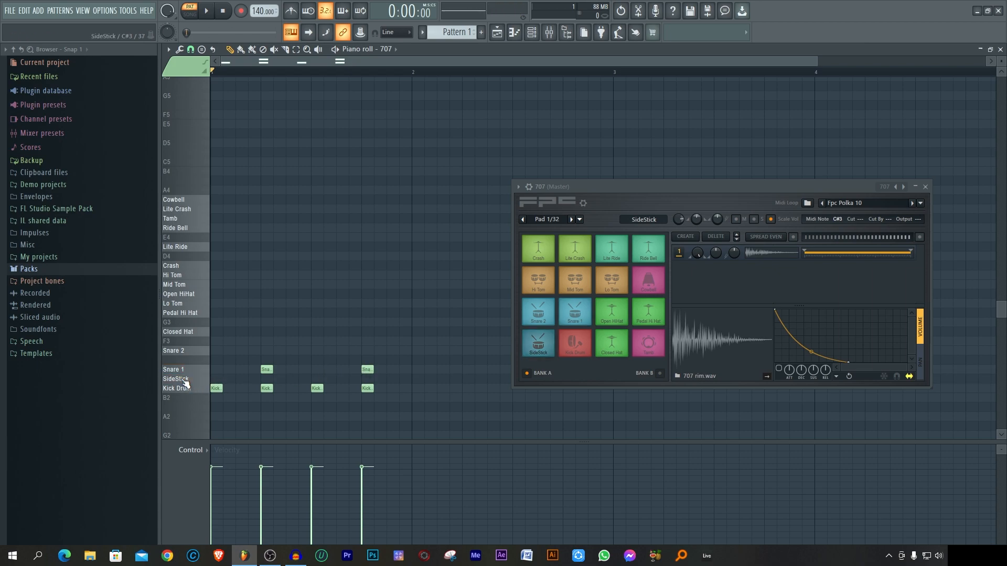
{"action": "left_click", "coordinate": [254, 378]}
{"action": "left_click", "coordinate": [292, 378]}
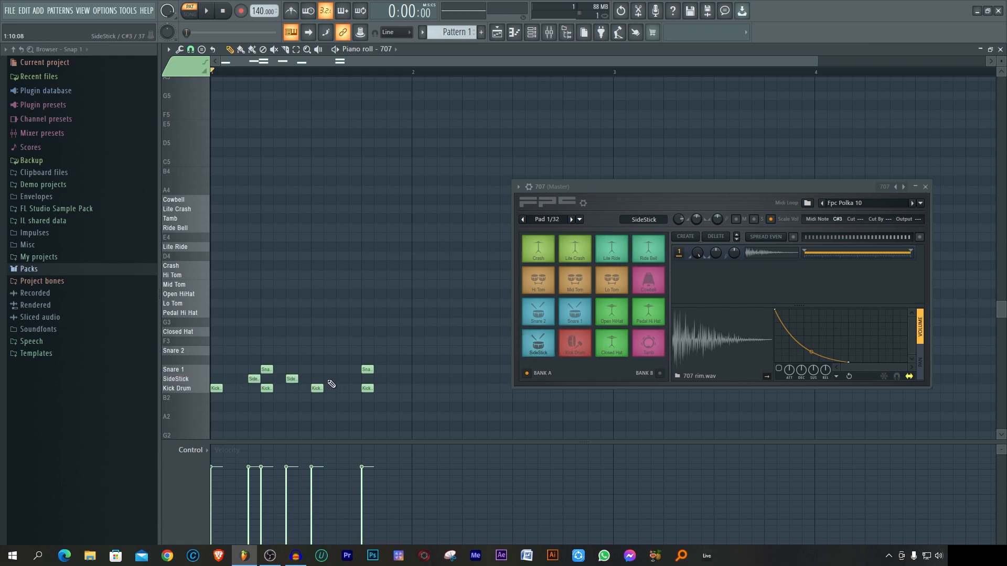
{"action": "left_click", "coordinate": [354, 379]}
{"action": "left_click", "coordinate": [393, 379]}
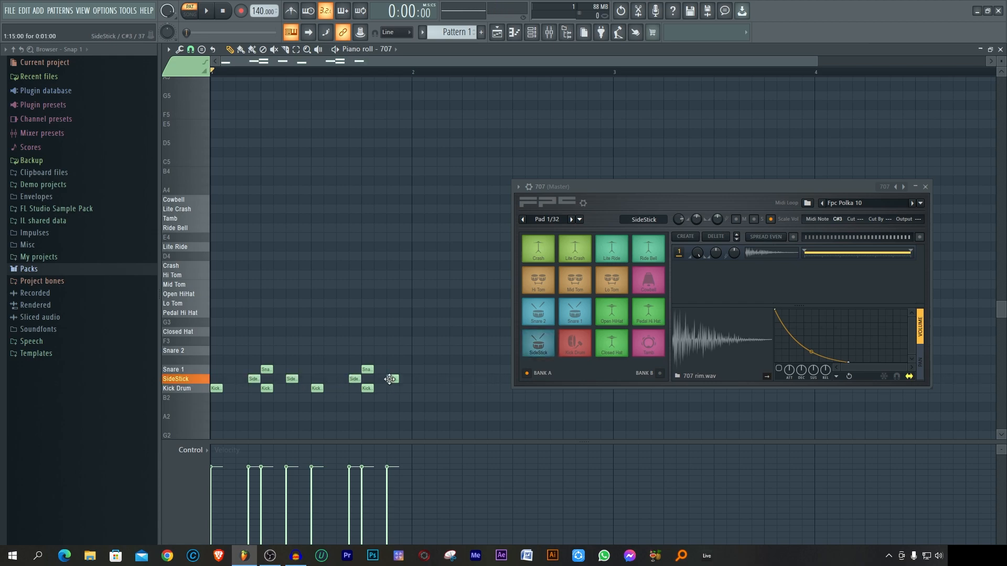
{"action": "left_click", "coordinate": [330, 379]}
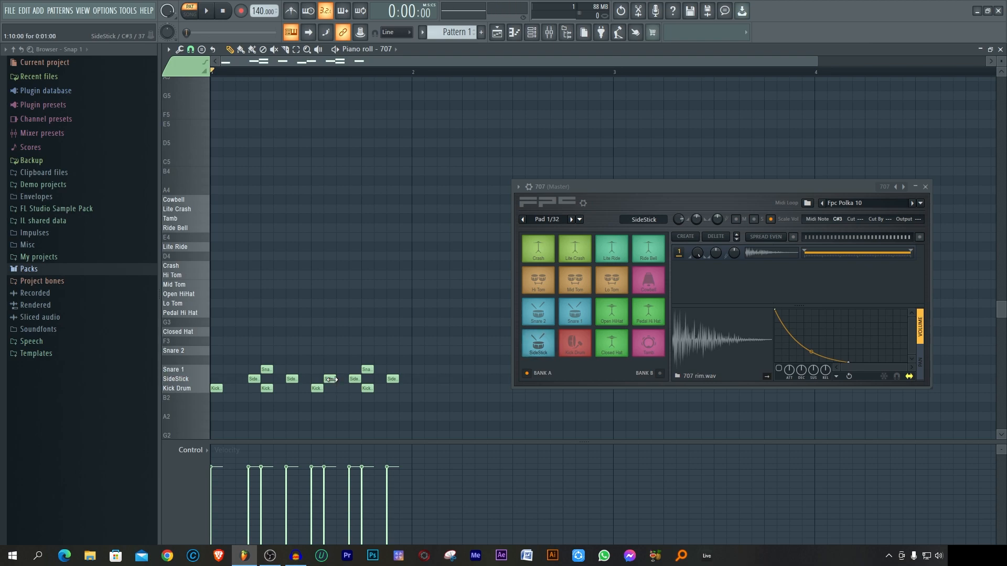
Step: Place Closed Hat notes on every second step of bar 1, moving the last one up to the Open HiHat row
{"action": "left_click", "coordinate": [184, 337]}
{"action": "left_click", "coordinate": [185, 337]}
{"action": "left_click", "coordinate": [185, 337]}
{"action": "left_click", "coordinate": [216, 331]}
{"action": "left_click", "coordinate": [241, 331]}
{"action": "left_click", "coordinate": [267, 332]}
{"action": "left_click", "coordinate": [292, 331]}
{"action": "left_click", "coordinate": [316, 331]}
{"action": "left_click", "coordinate": [342, 332]}
{"action": "left_click", "coordinate": [367, 332]}
{"action": "left_click", "coordinate": [392, 331]}
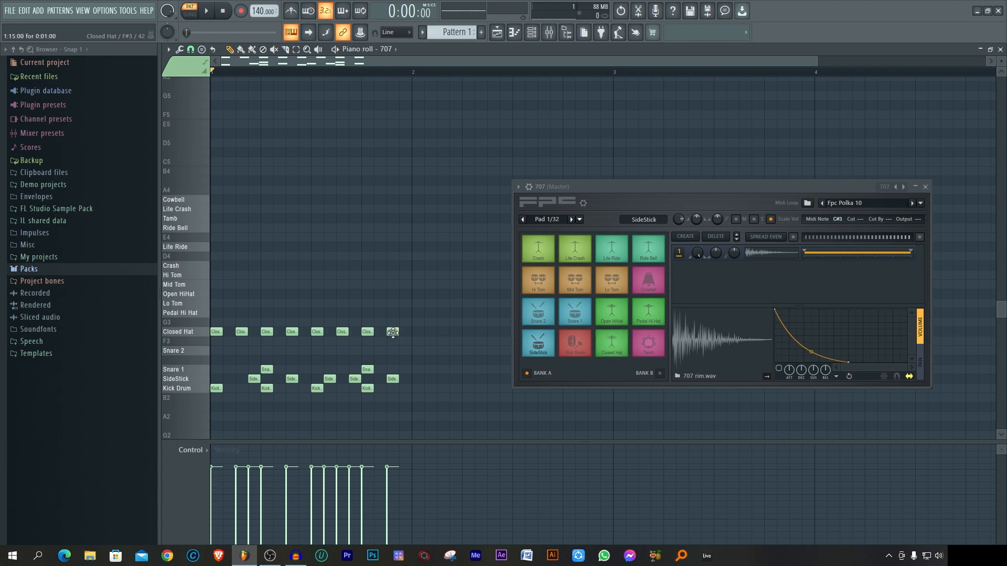
{"action": "left_click", "coordinate": [189, 298]}
{"action": "left_click_drag", "start_coordinate": [393, 331], "coordinate": [393, 293]}
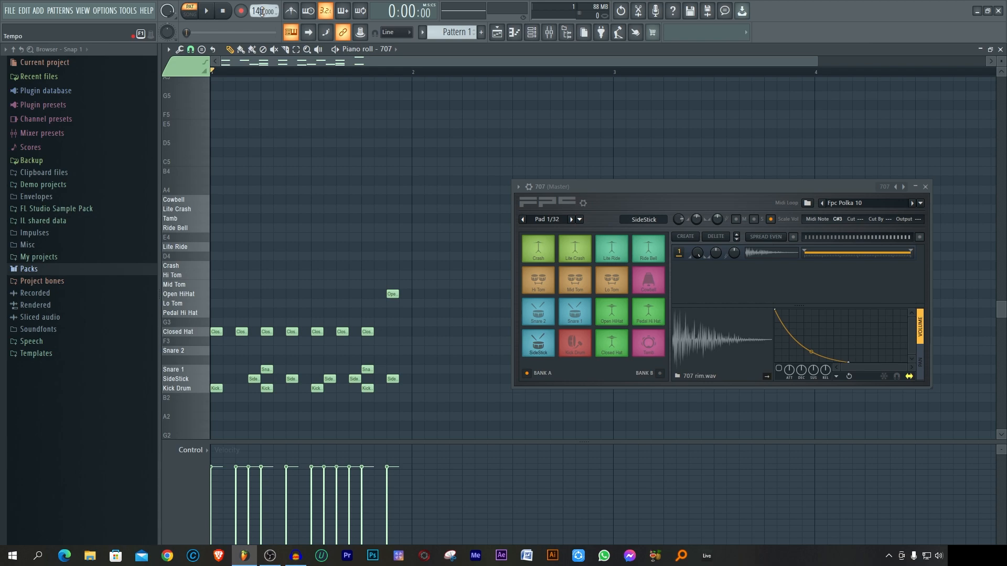
Step: Set the project tempo to 120 BPM and play the drum pattern through
{"action": "left_click_drag", "start_coordinate": [262, 11], "coordinate": [262, 23]}
{"action": "left_click", "coordinate": [208, 14]}
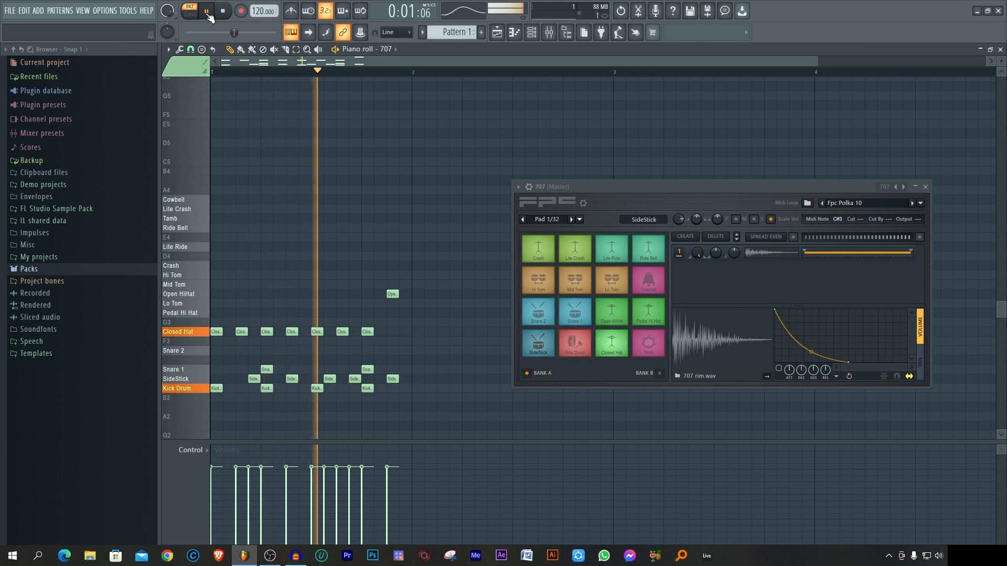
{"action": "left_click", "coordinate": [207, 12]}
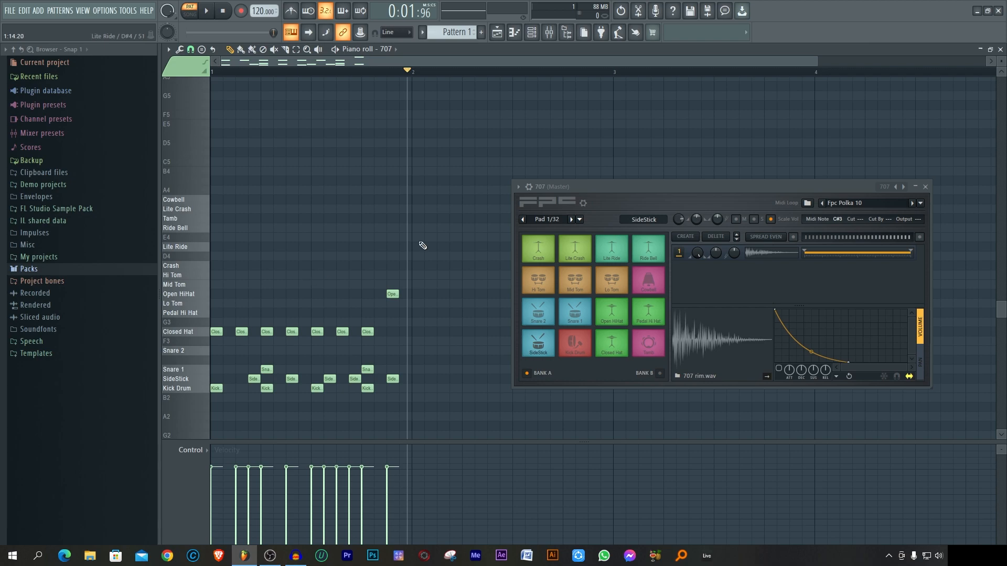
Step: Load the electronic 909 preset into the FPC and play the pattern from the start
{"action": "left_click", "coordinate": [885, 188]}
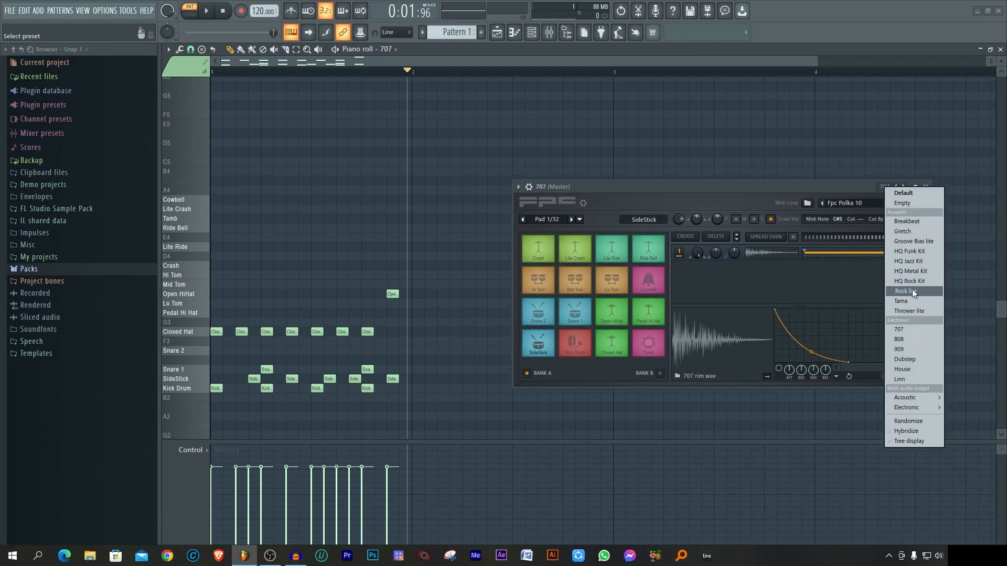
{"action": "left_click", "coordinate": [901, 349]}
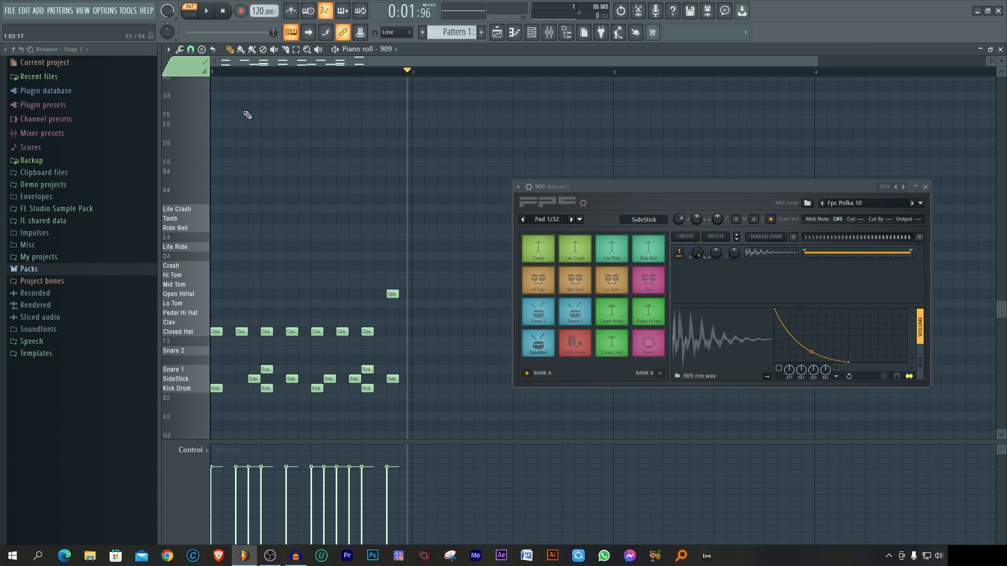
{"action": "left_click", "coordinate": [222, 11]}
{"action": "left_click", "coordinate": [209, 11]}
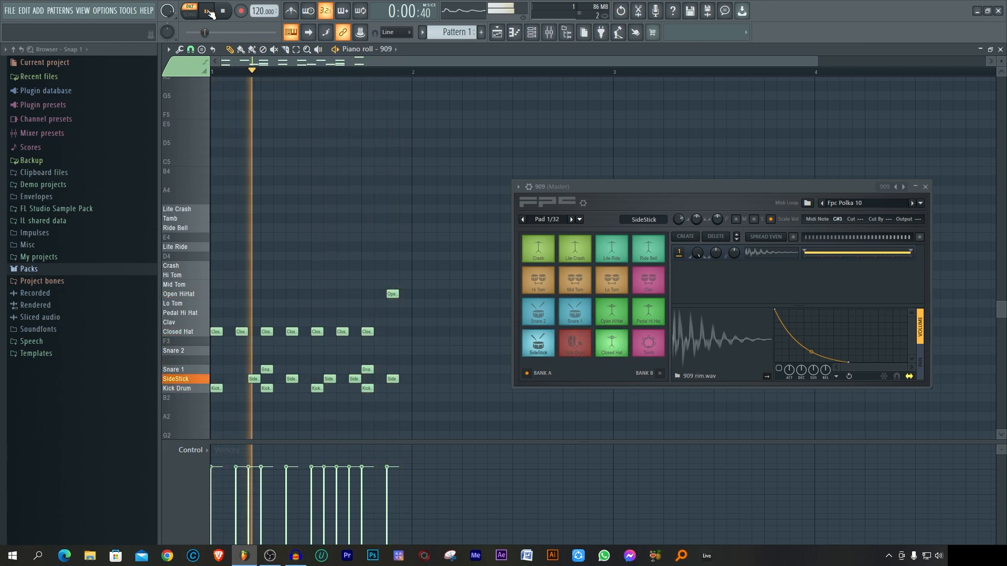
{"action": "left_click", "coordinate": [209, 11]}
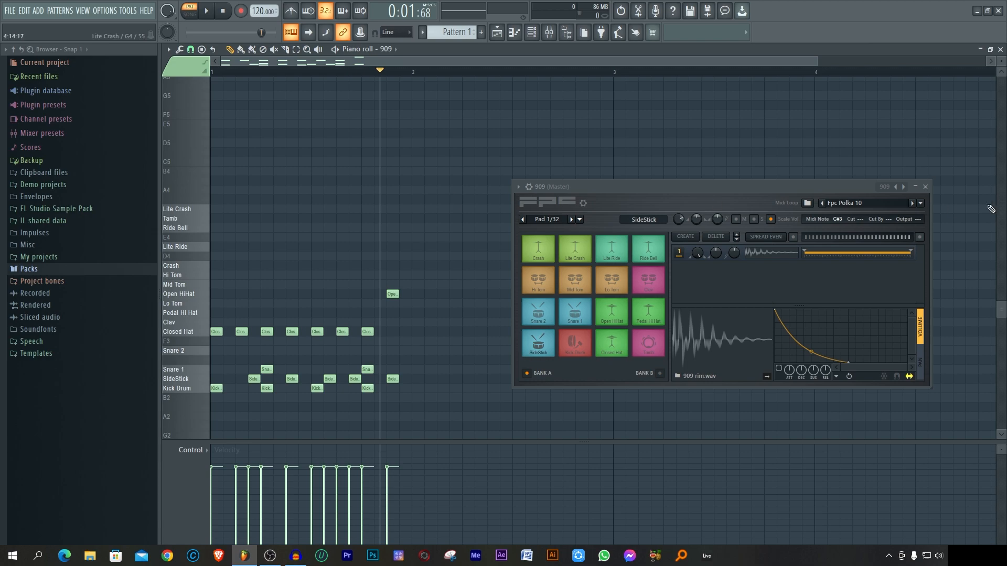
Step: Load the Dubstep preset into the FPC and play the pattern with that kit
{"action": "left_click", "coordinate": [883, 185]}
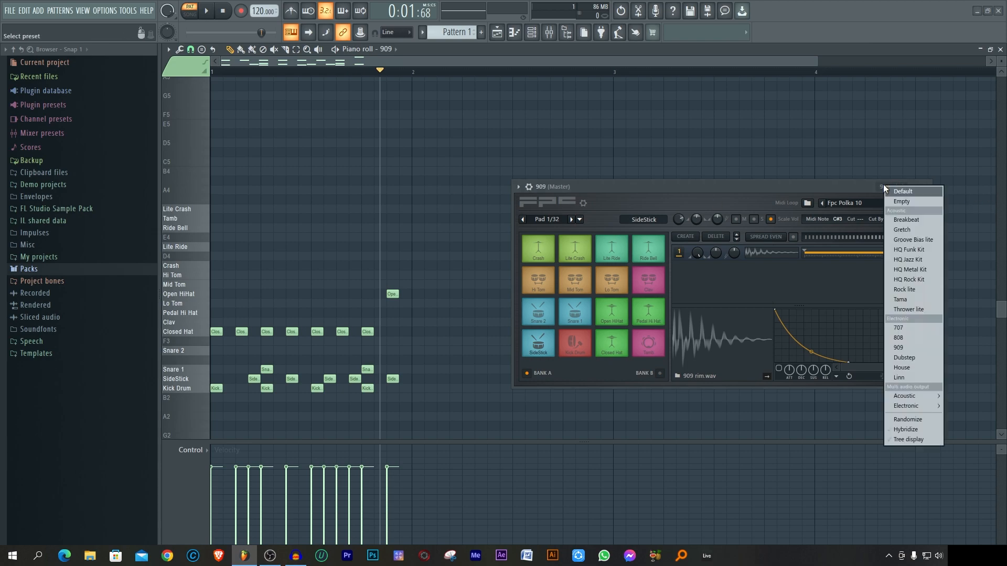
{"action": "left_click", "coordinate": [911, 357]}
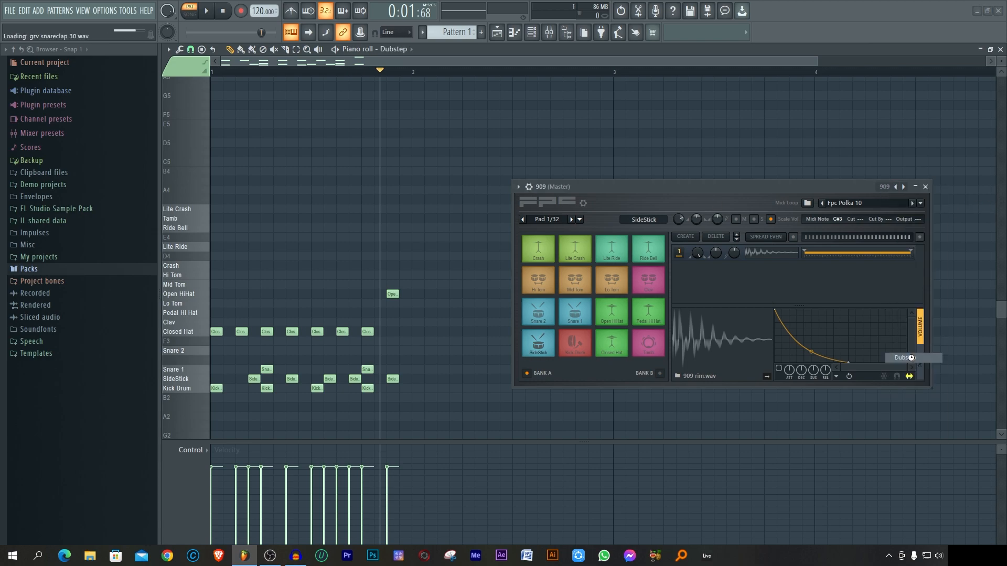
{"action": "left_click", "coordinate": [208, 11]}
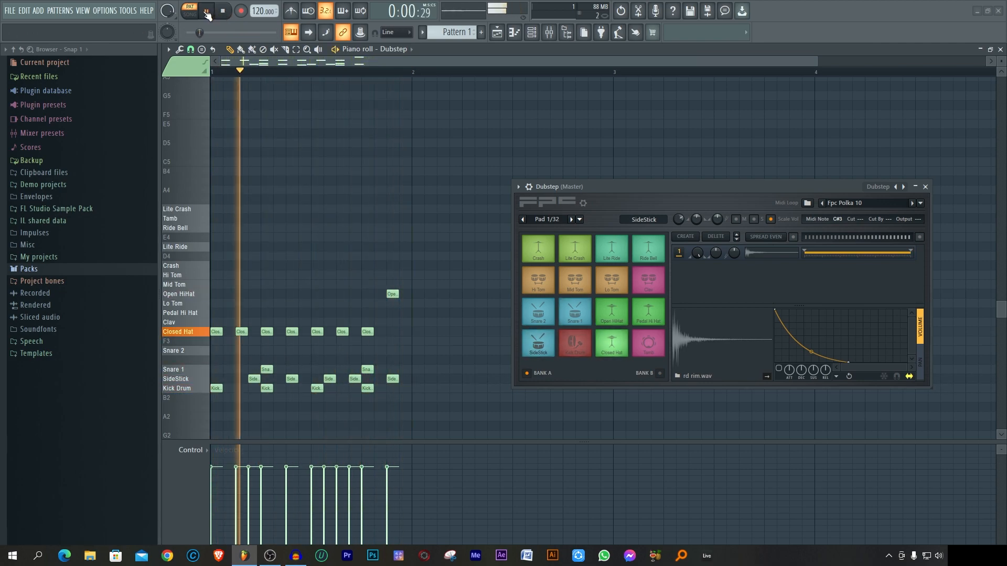
{"action": "left_click", "coordinate": [208, 13]}
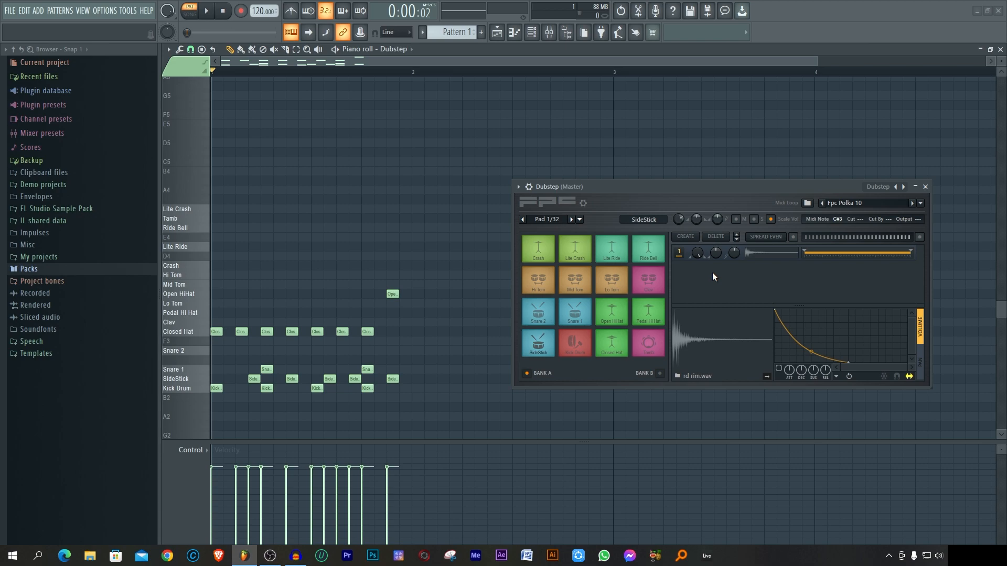
Step: Select the Kick Drum pad and lower its layer volume, previewing the kick sample to compare levels
{"action": "left_click", "coordinate": [579, 344]}
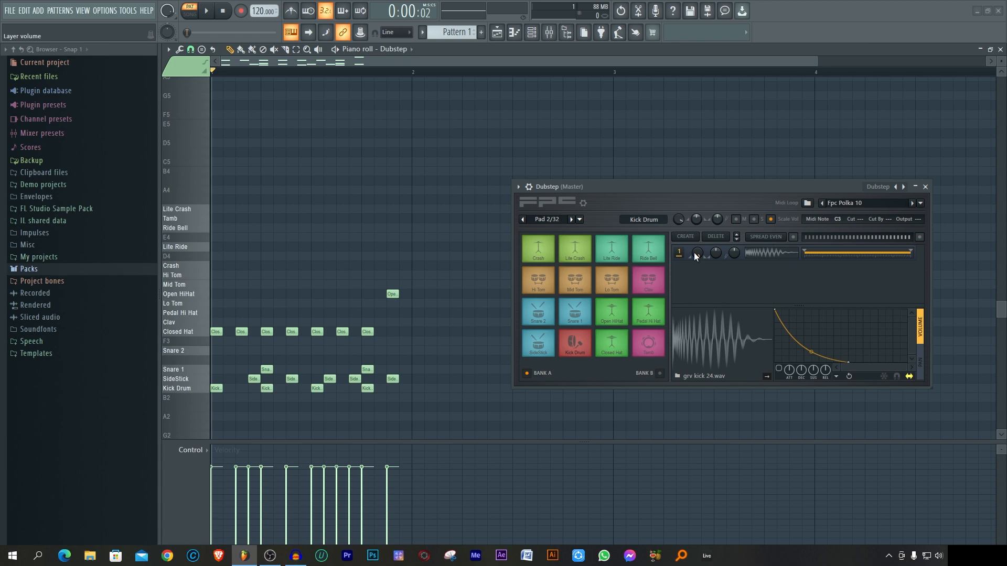
{"action": "left_click", "coordinate": [727, 342]}
{"action": "left_click_drag", "start_coordinate": [697, 254], "coordinate": [697, 262]}
{"action": "left_click", "coordinate": [725, 344]}
{"action": "left_click_drag", "start_coordinate": [697, 252], "coordinate": [697, 252]}
{"action": "left_click", "coordinate": [719, 335]}
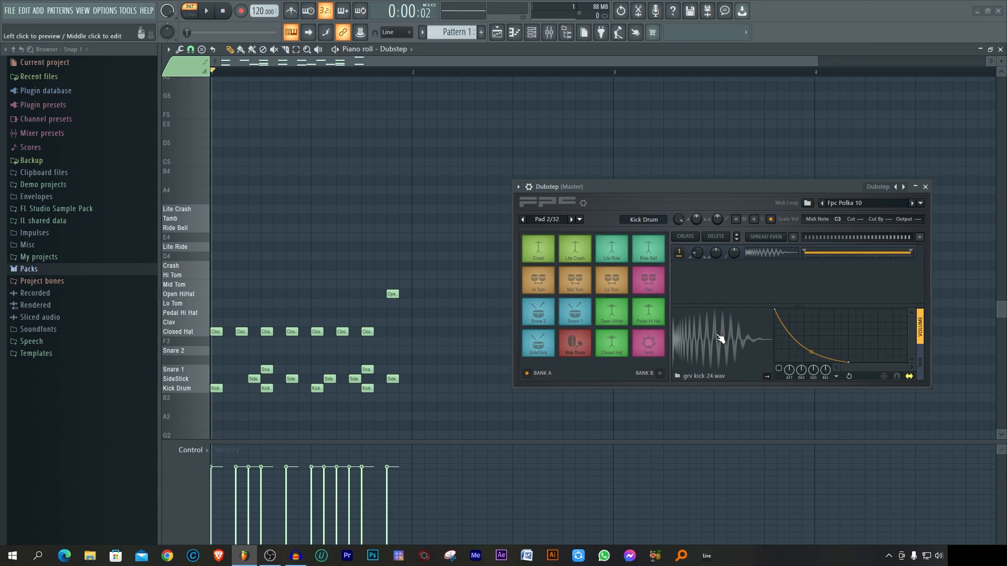
Step: Reset the Kick Drum layer volume to its default and preview the sample
{"action": "right_click", "coordinate": [696, 253]}
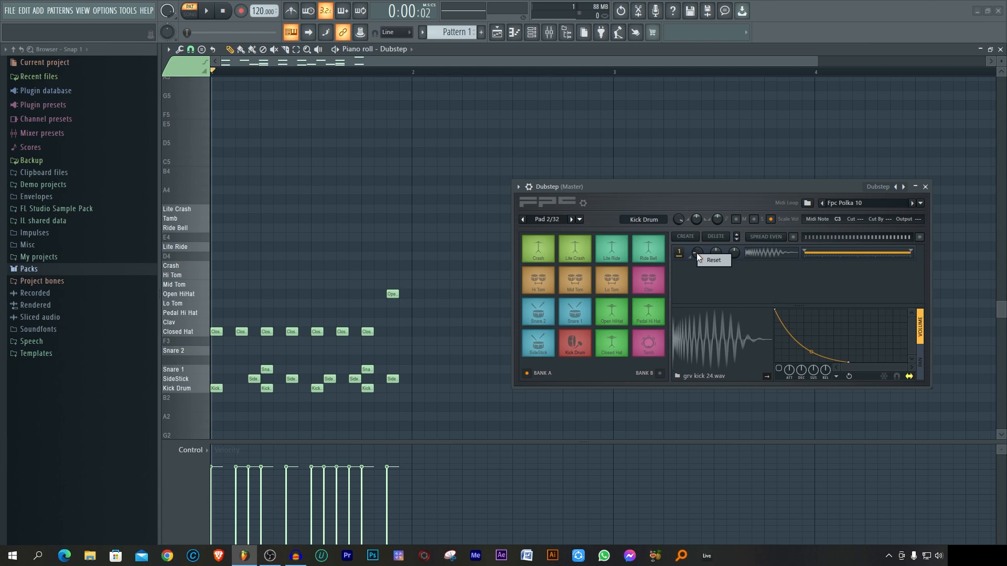
{"action": "left_click", "coordinate": [711, 262]}
{"action": "left_click", "coordinate": [719, 341]}
Step: Try the Kick Drum layer panned to the right while previewing the sample, and set the layer pan to -100%
{"action": "left_click_drag", "start_coordinate": [716, 255], "coordinate": [716, 245]}
{"action": "left_click_drag", "start_coordinate": [716, 244], "coordinate": [717, 244]}
{"action": "left_click", "coordinate": [696, 341]}
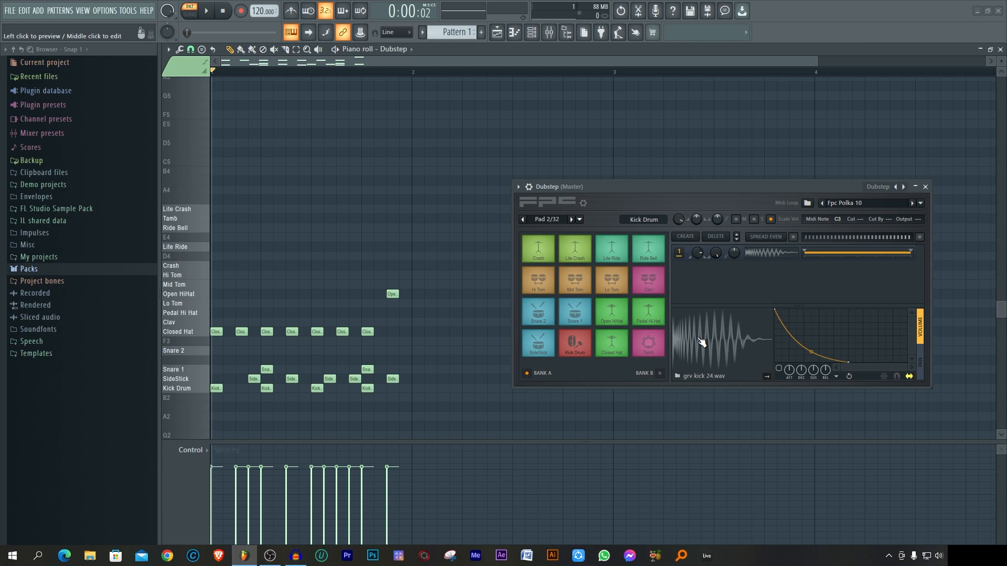
{"action": "left_click", "coordinate": [699, 340]}
{"action": "left_click", "coordinate": [700, 339]}
{"action": "left_click", "coordinate": [700, 340]}
{"action": "mouse_move", "coordinate": [715, 253]}
{"action": "left_mouse_down"}
{"action": "mouse_move", "coordinate": [716, 241]}
{"action": "mouse_move", "coordinate": [716, 264]}
{"action": "left_mouse_up"}
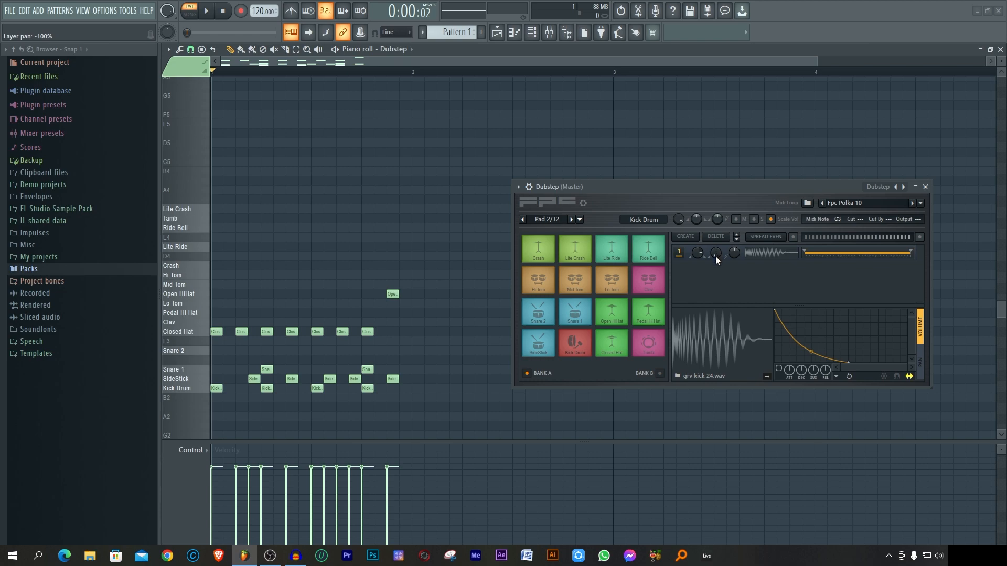
Step: Preview the Kick Drum sample with the layer panned fully left, and reset the layer pan to its default
{"action": "left_click", "coordinate": [706, 331]}
{"action": "left_click", "coordinate": [707, 331]}
{"action": "right_click", "coordinate": [716, 253]}
{"action": "left_click", "coordinate": [728, 259]}
{"action": "left_click", "coordinate": [727, 346]}
Step: Try the Kick Drum layer pitch raised and lowered while previewing the sample, and reset the pitch to its default
{"action": "left_click_drag", "start_coordinate": [734, 253], "coordinate": [734, 186]}
{"action": "left_click", "coordinate": [718, 343]}
{"action": "left_click", "coordinate": [718, 343]}
{"action": "left_click_drag", "start_coordinate": [735, 253], "coordinate": [735, 362]}
{"action": "left_click", "coordinate": [712, 331]}
{"action": "left_click", "coordinate": [711, 331]}
{"action": "right_click", "coordinate": [735, 253]}
{"action": "left_click", "coordinate": [752, 258]}
{"action": "left_click", "coordinate": [709, 350]}
Step: Select the Kick Drum pad, assign it to MIDI note C2, and test the C2 key in the piano roll
{"action": "left_click", "coordinate": [581, 314]}
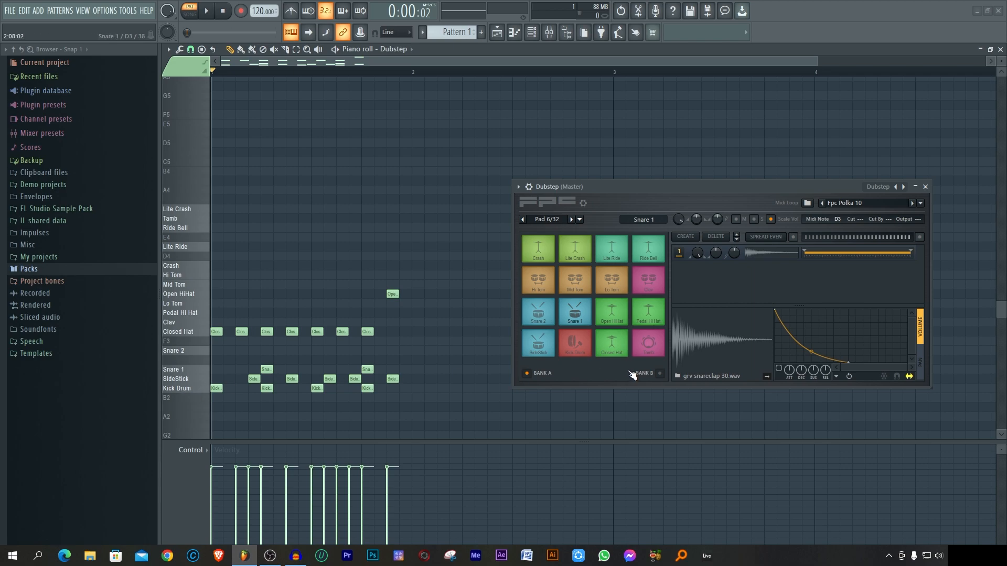
{"action": "left_click", "coordinate": [583, 350]}
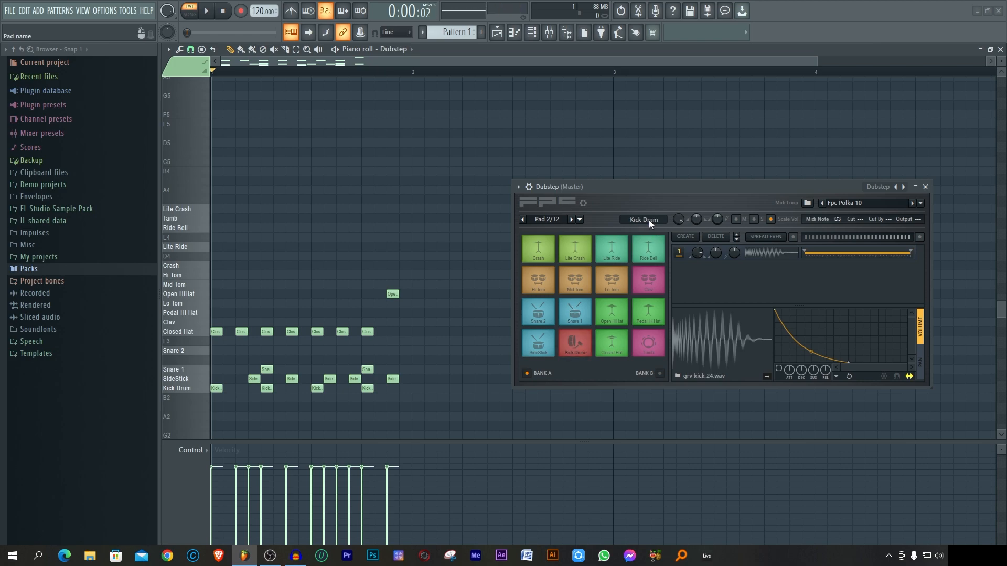
{"action": "left_click", "coordinate": [837, 221]}
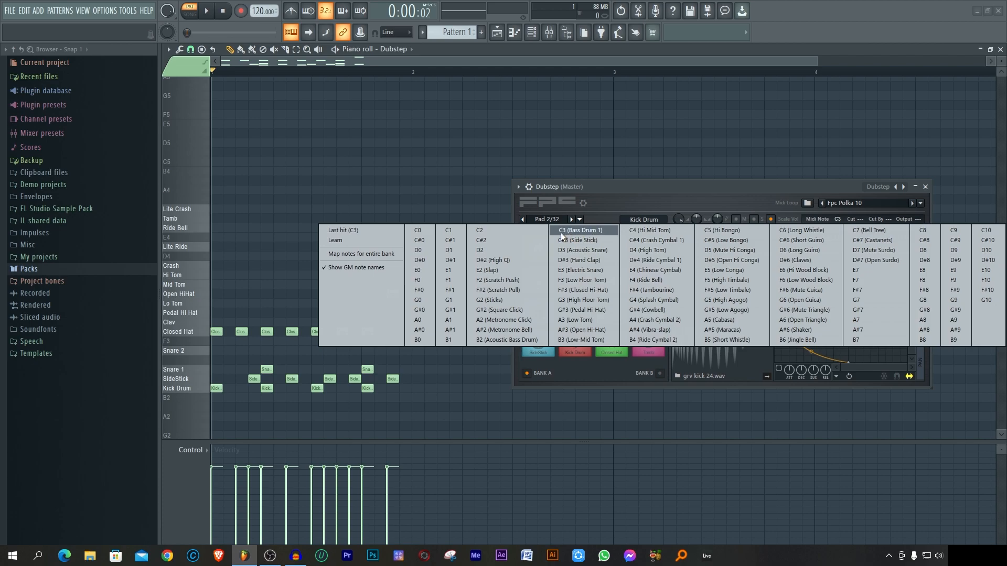
{"action": "left_click", "coordinate": [483, 229]}
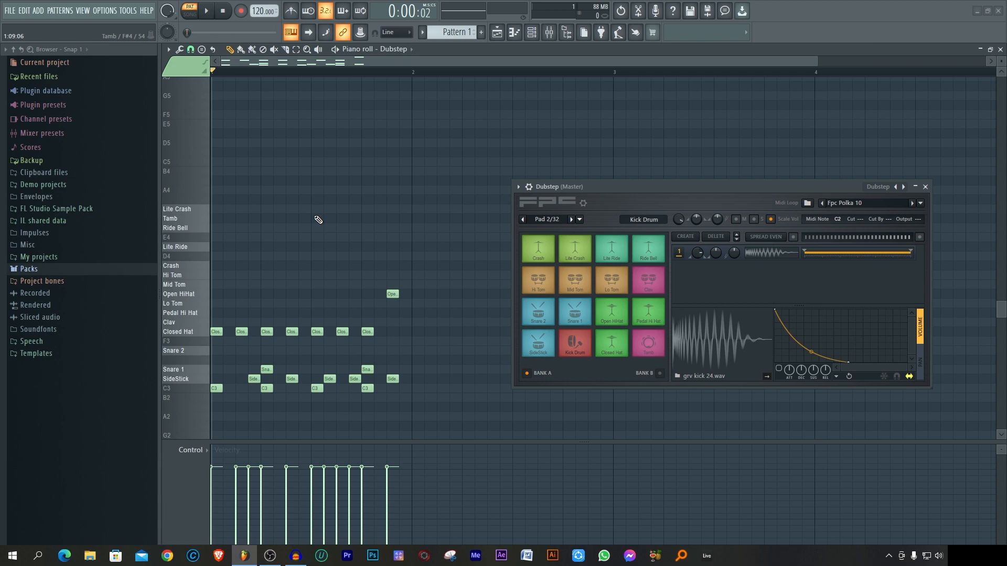
{"action": "scroll", "coordinate": [317, 219], "scroll_direction": "down", "scroll_amount": 4}
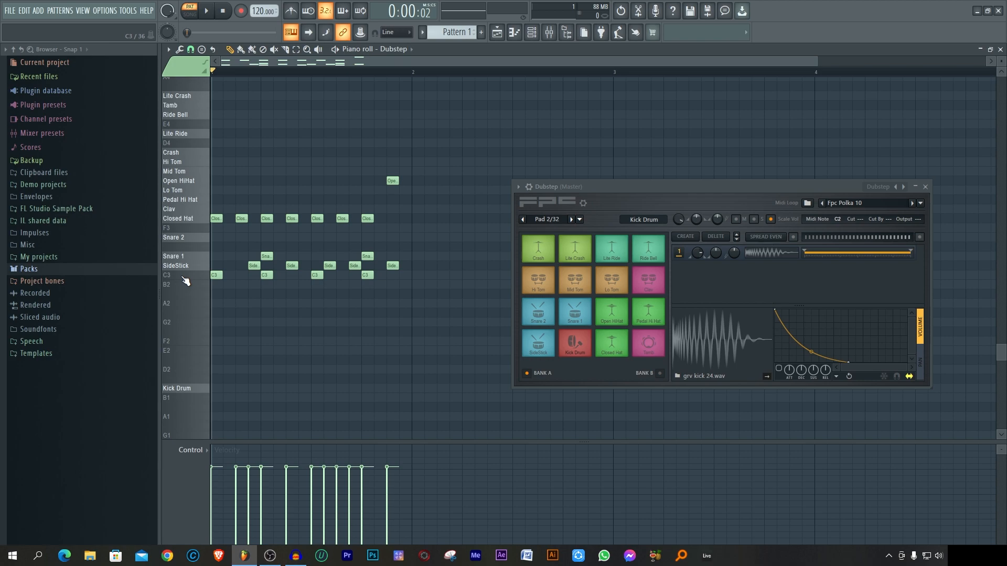
{"action": "left_click", "coordinate": [186, 396]}
Step: Assign the Kick Drum pad back to MIDI note C3 and test the key in the piano roll
{"action": "left_click", "coordinate": [836, 219]}
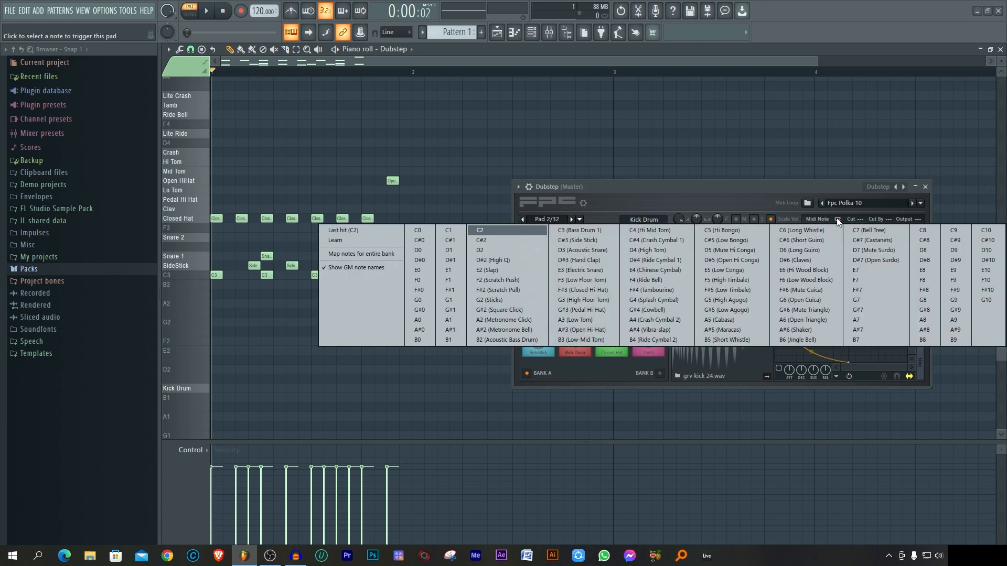
{"action": "left_click", "coordinate": [580, 230]}
{"action": "left_click", "coordinate": [177, 276]}
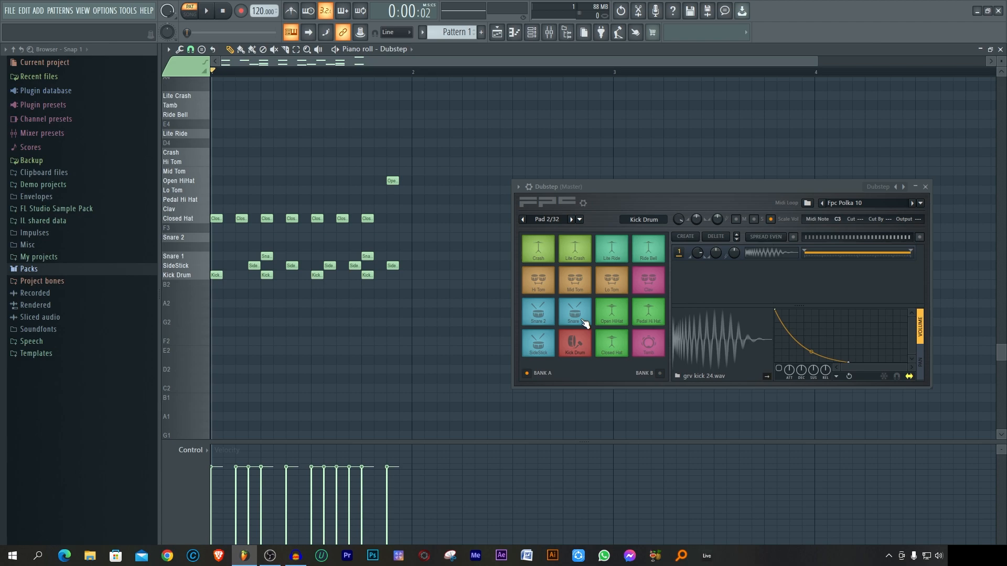
Step: Route the Dubstep channel to mixer track 1 and play the pattern in the mixer to check its signal
{"action": "left_click", "coordinate": [532, 34]}
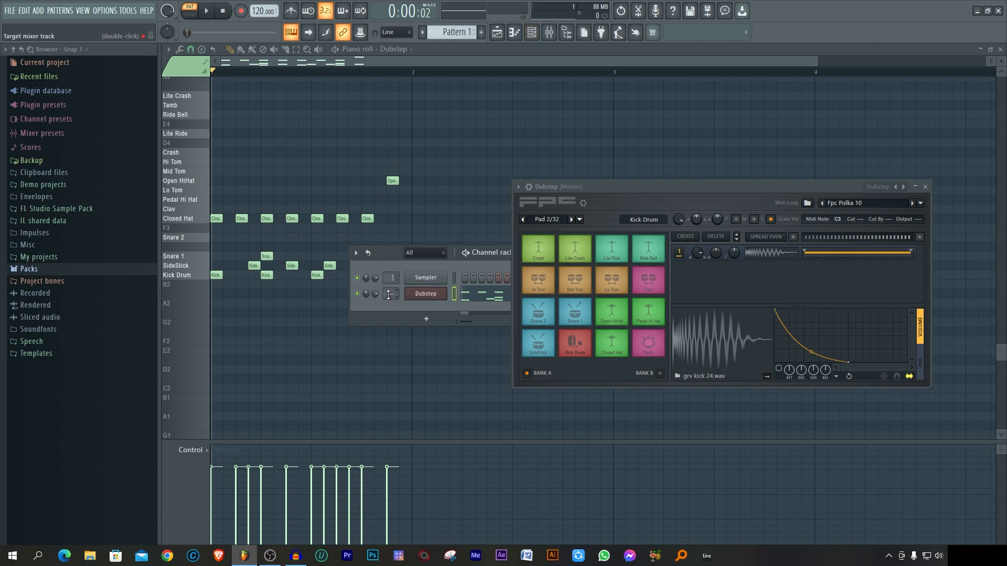
{"action": "left_click_drag", "start_coordinate": [388, 294], "coordinate": [388, 291]}
{"action": "left_click", "coordinate": [551, 32]}
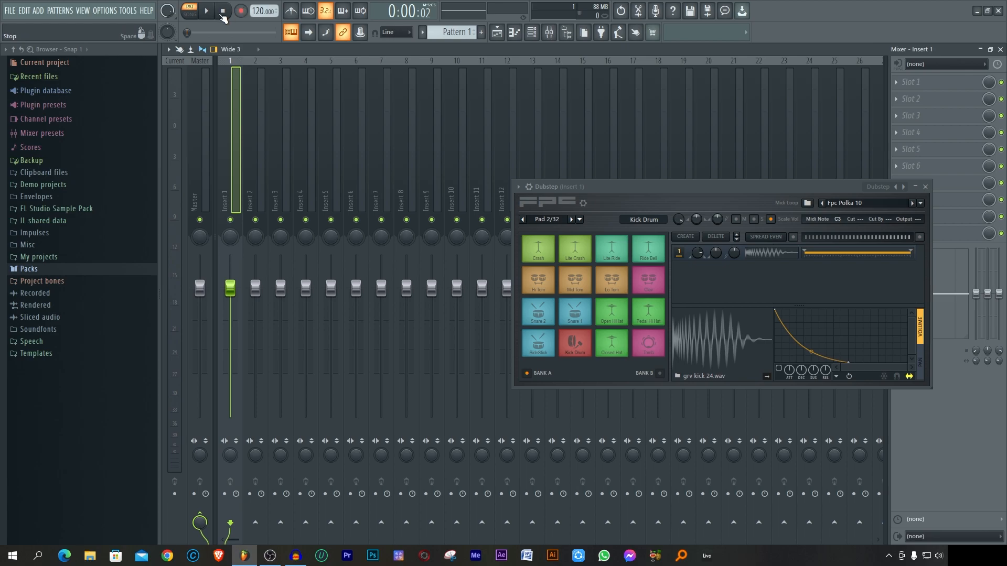
{"action": "left_click", "coordinate": [207, 11]}
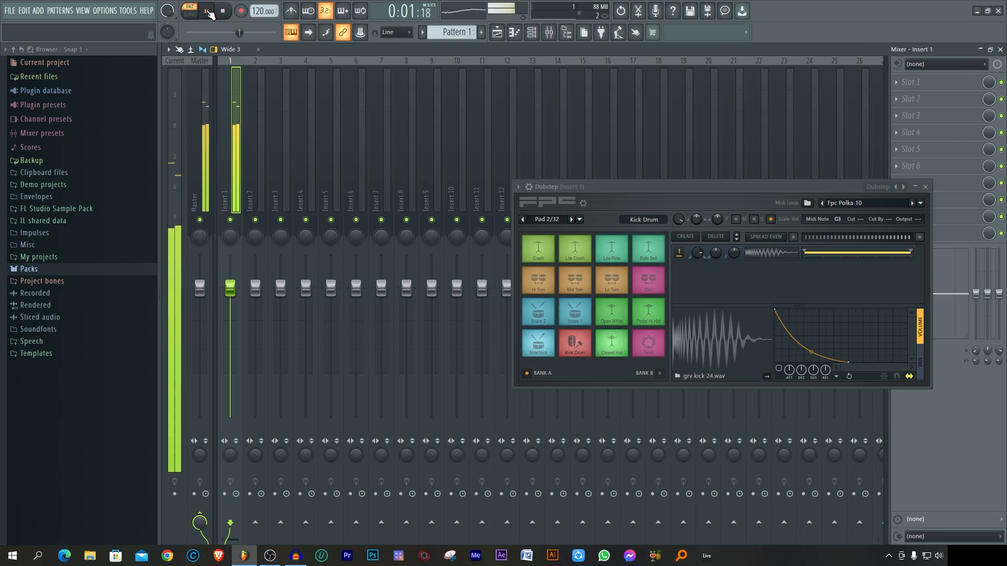
{"action": "left_click", "coordinate": [208, 11]}
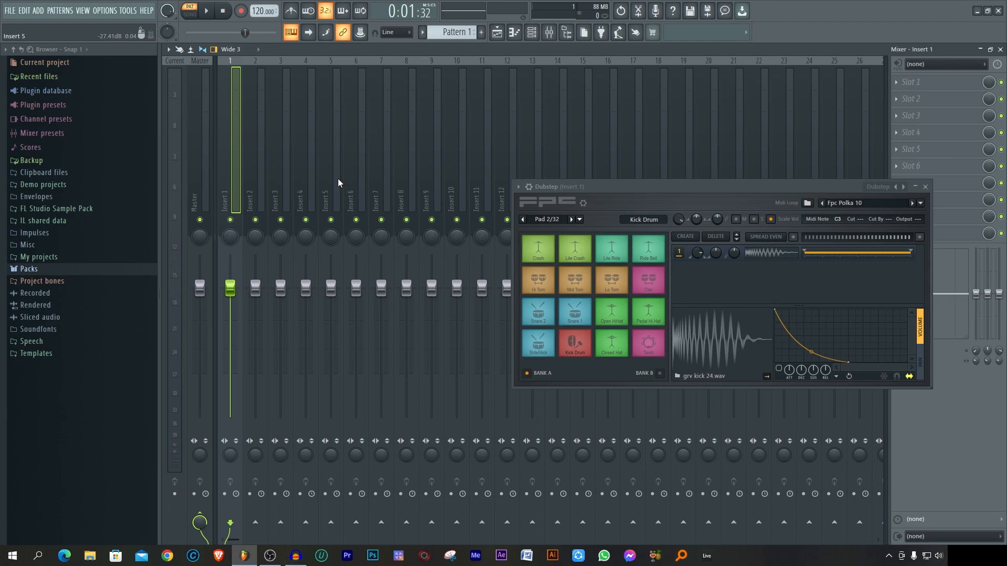
Step: Route the Dubstep channel back to the Master mixer track
{"action": "left_click", "coordinate": [531, 32]}
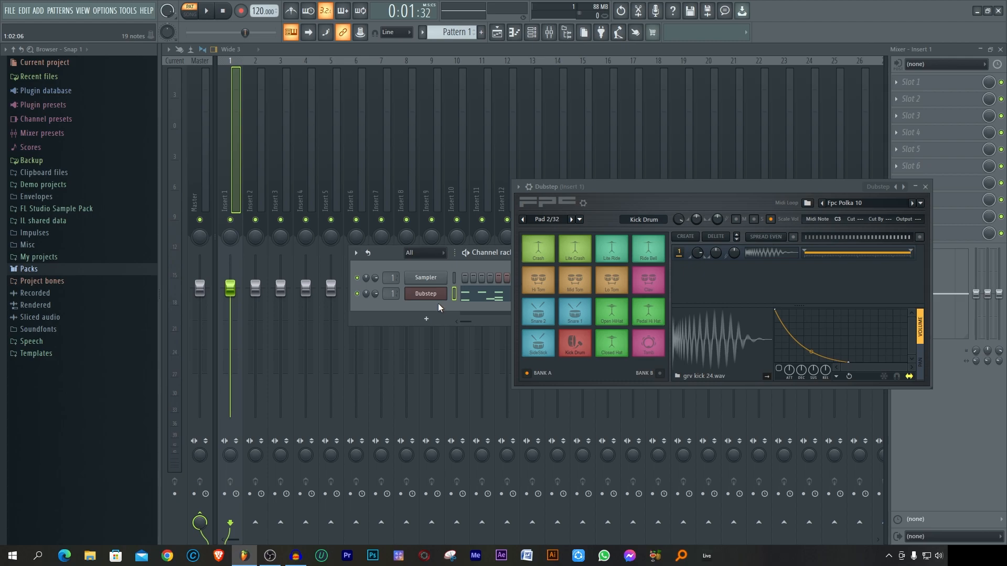
{"action": "left_click_drag", "start_coordinate": [388, 294], "coordinate": [389, 302]}
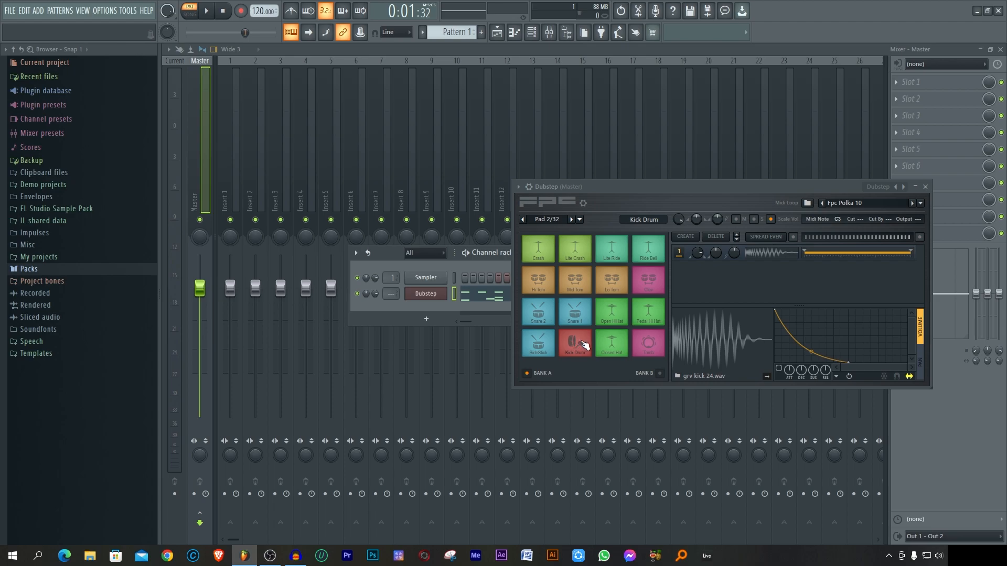
Step: Set the Kick Drum pad's output to 1 and the Snare 1 pad's output to 2, previewing each sample
{"action": "left_click", "coordinate": [582, 343]}
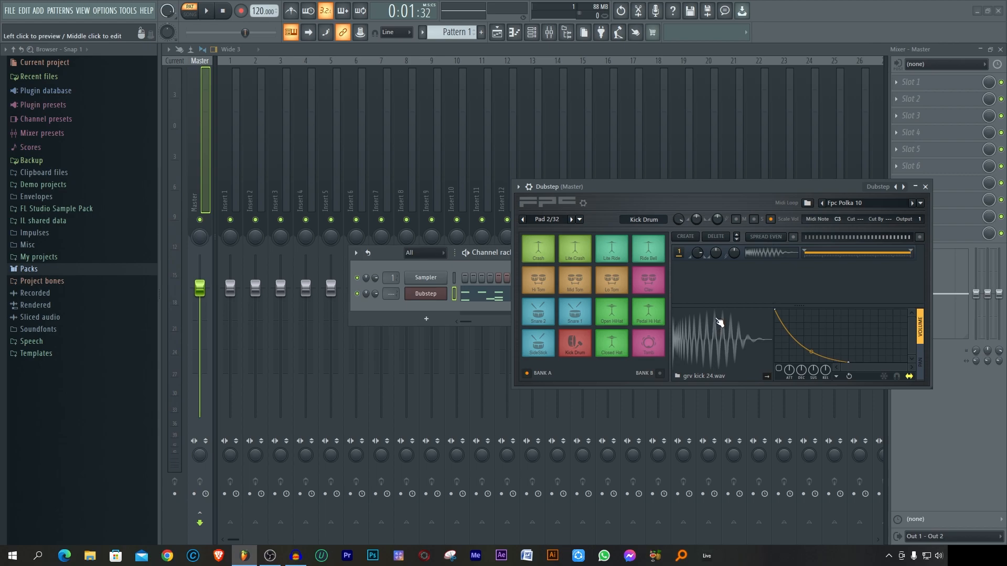
{"action": "left_click", "coordinate": [712, 336]}
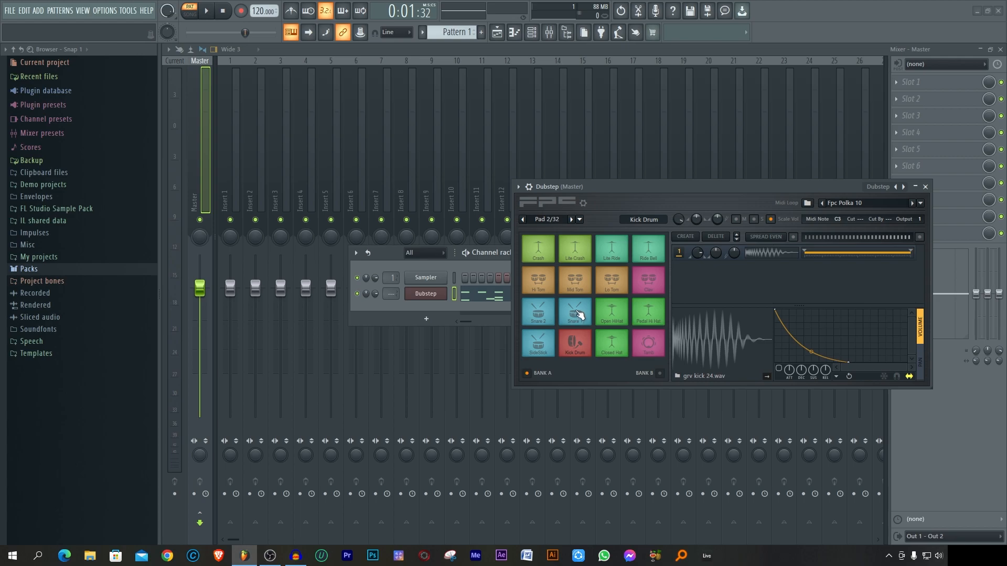
{"action": "left_click", "coordinate": [577, 315]}
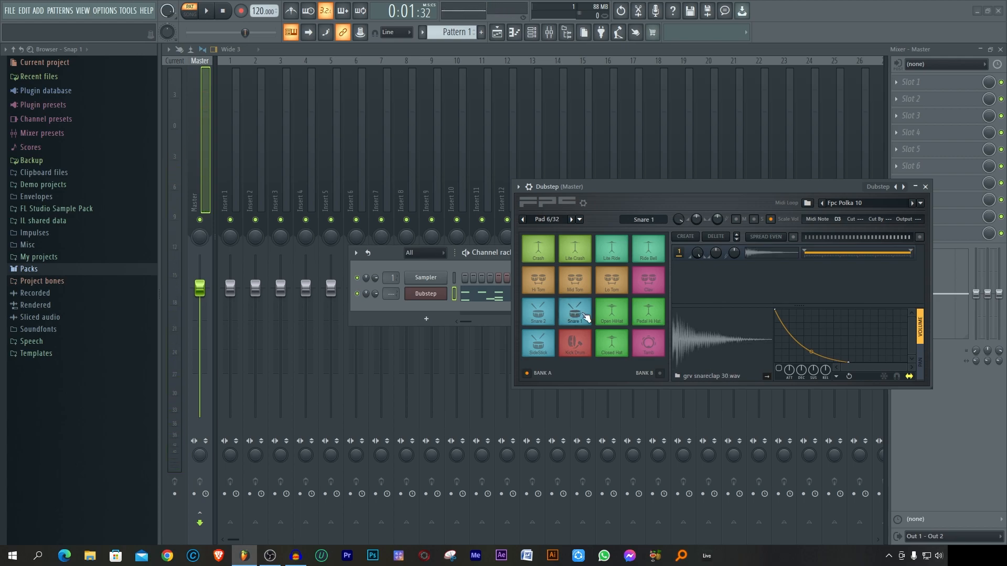
{"action": "left_click", "coordinate": [585, 316]}
{"action": "left_click", "coordinate": [732, 344]}
{"action": "left_click", "coordinate": [732, 343]}
Step: Load the Empty preset into the FPC
{"action": "left_click", "coordinate": [882, 189]}
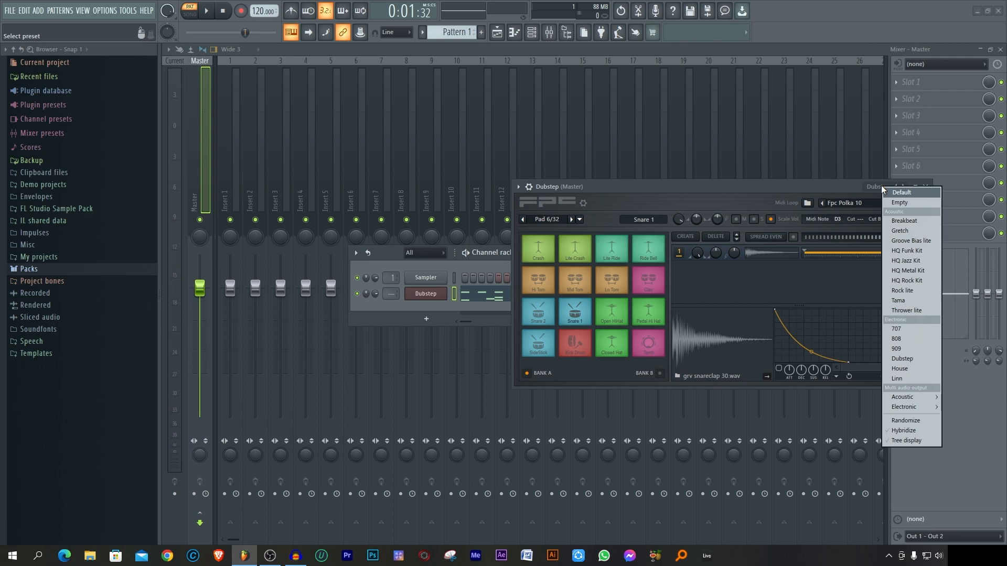
{"action": "left_click", "coordinate": [883, 190]}
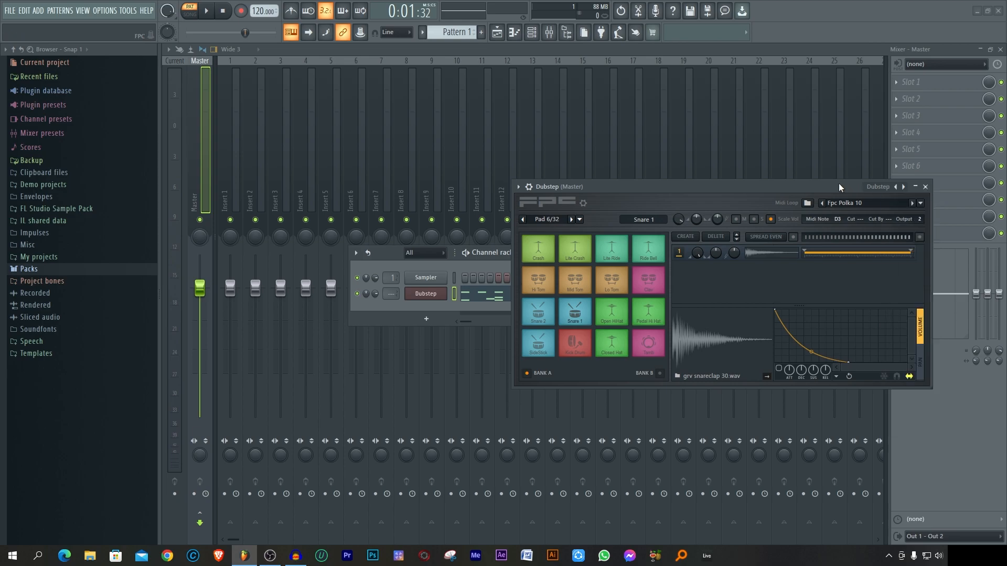
{"action": "left_click", "coordinate": [883, 191]}
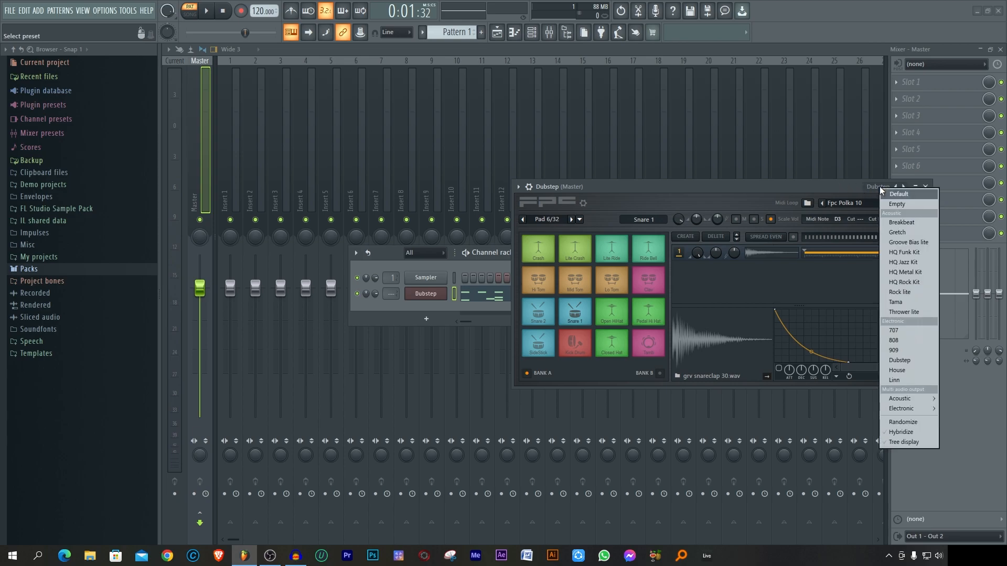
{"action": "left_click", "coordinate": [911, 208]}
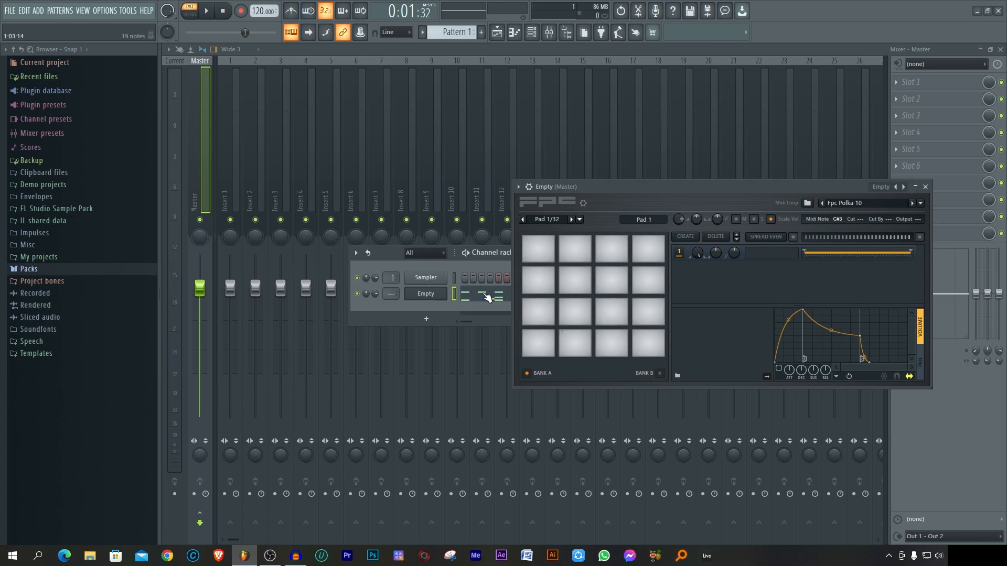
Step: Open the empty kit's piano roll and play the C3 key to see which pad it triggers
{"action": "left_click", "coordinate": [487, 296]}
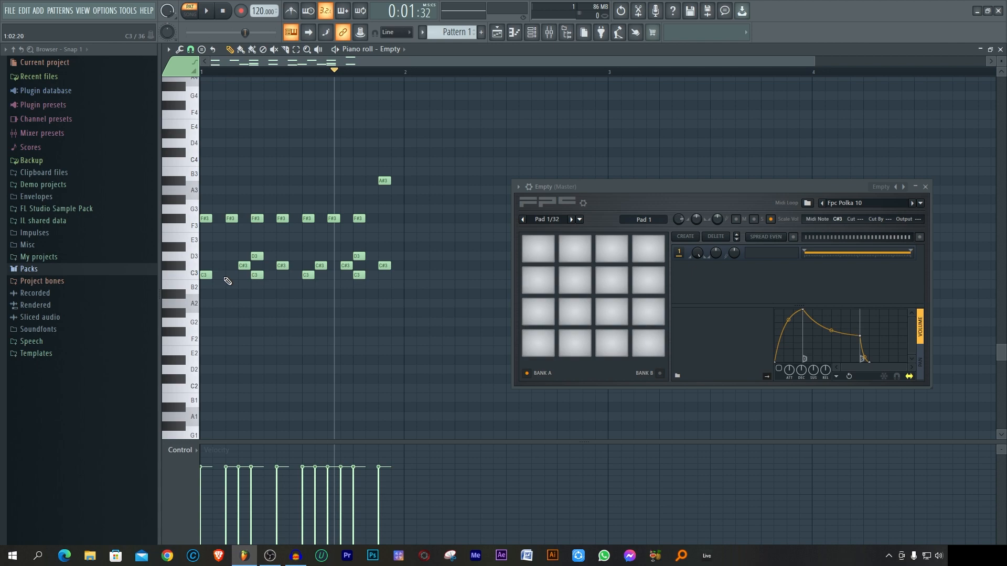
{"action": "left_click", "coordinate": [194, 278]}
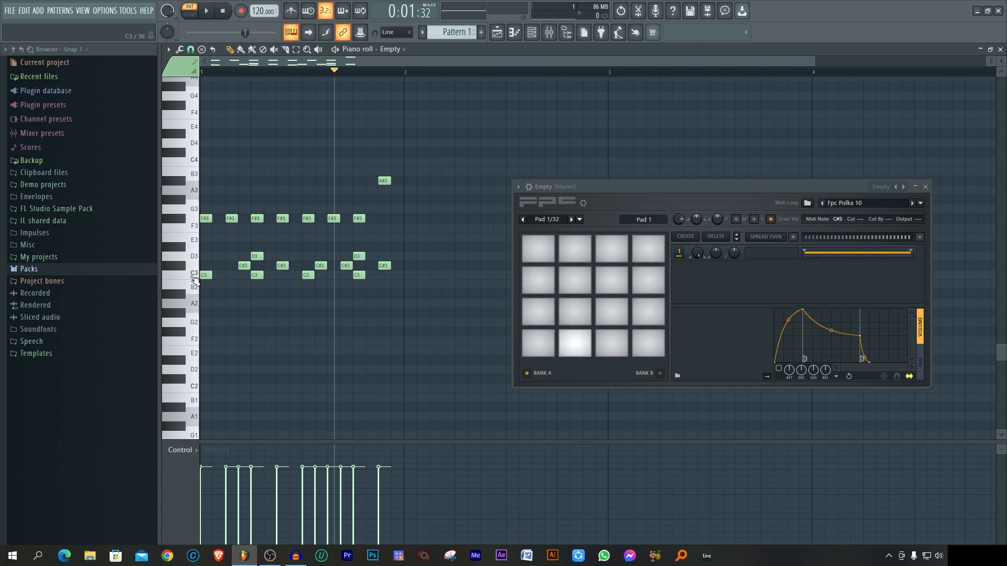
{"action": "left_click", "coordinate": [194, 279]}
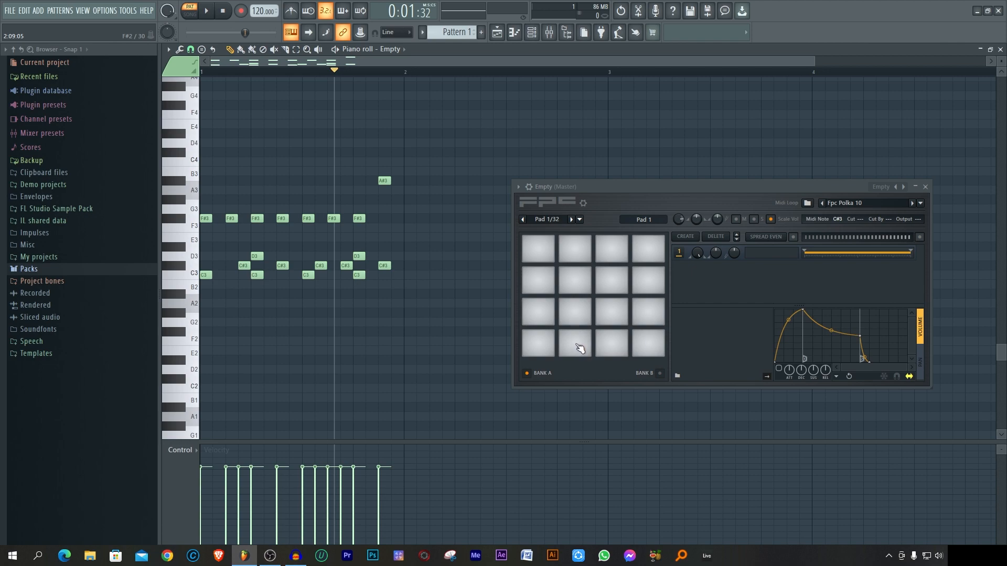
{"action": "left_click", "coordinate": [194, 278]}
Step: Browse to the Kicks samples in the Drums pack and audition several kicks, including Grv Kick 12
{"action": "left_click", "coordinate": [56, 270]}
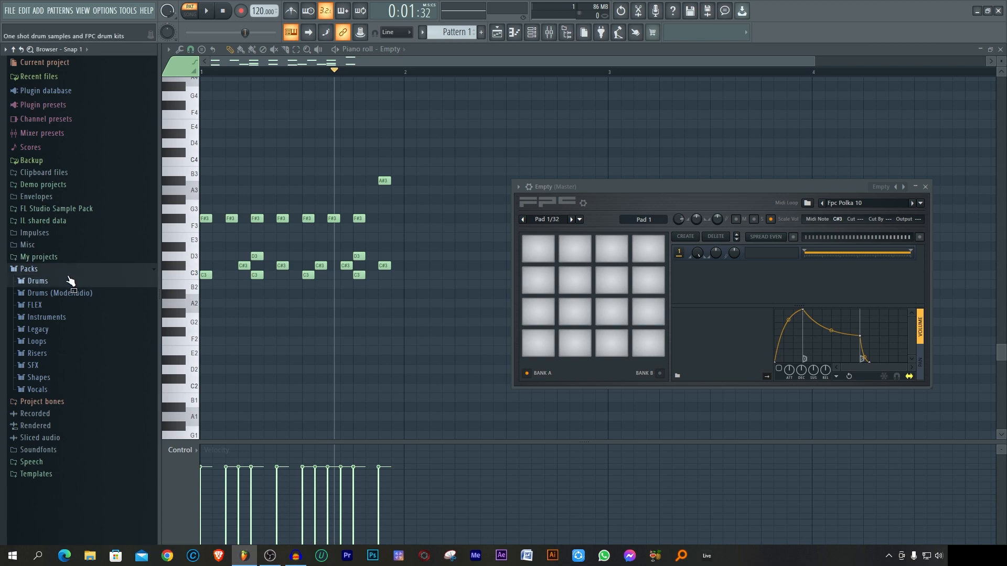
{"action": "left_click", "coordinate": [68, 287]}
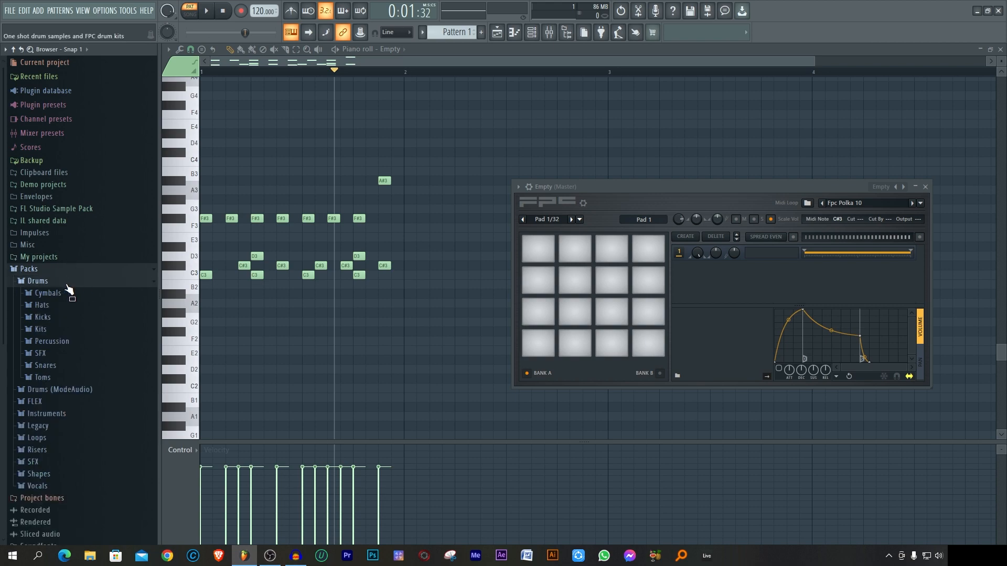
{"action": "left_click", "coordinate": [76, 318]}
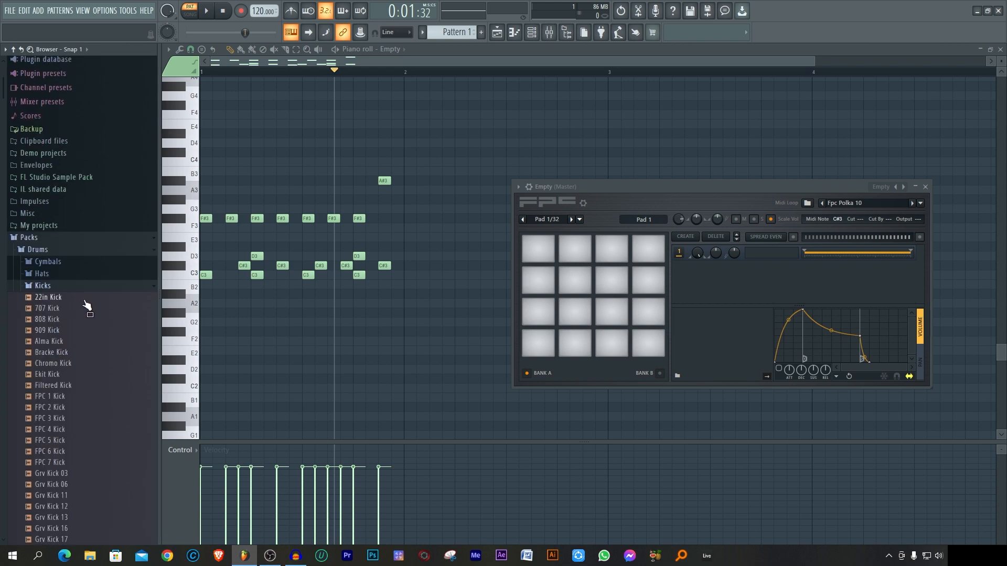
{"action": "scroll", "coordinate": [88, 306], "scroll_direction": "down", "scroll_amount": 4}
{"action": "left_click", "coordinate": [74, 287]}
{"action": "left_click", "coordinate": [80, 320]}
{"action": "left_click", "coordinate": [86, 342]}
{"action": "left_click", "coordinate": [96, 363]}
{"action": "left_click", "coordinate": [99, 374]}
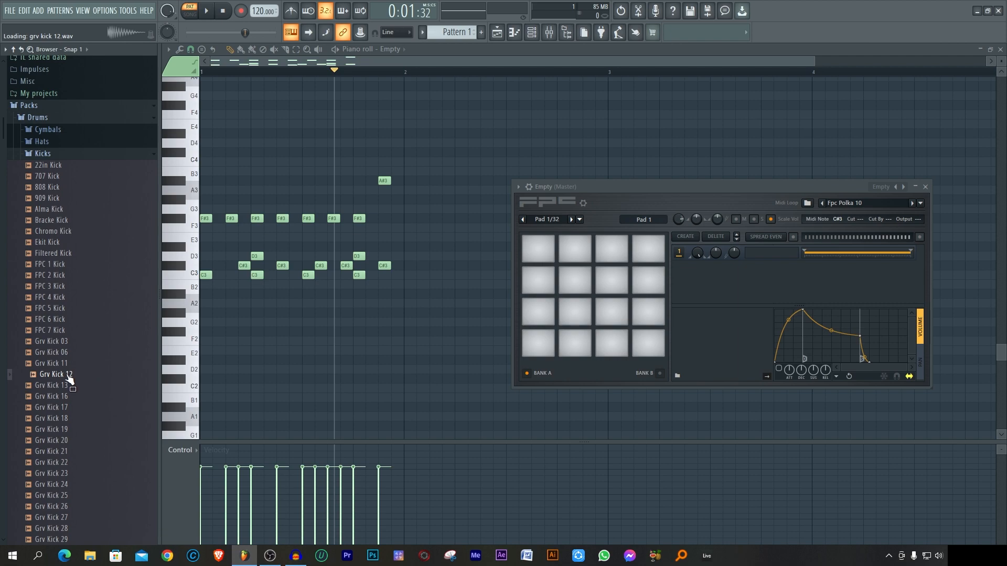
Step: Load Grv Kick 12 onto the pad triggered by C3 and test it from the piano roll
{"action": "left_click_drag", "start_coordinate": [70, 379], "coordinate": [570, 343]}
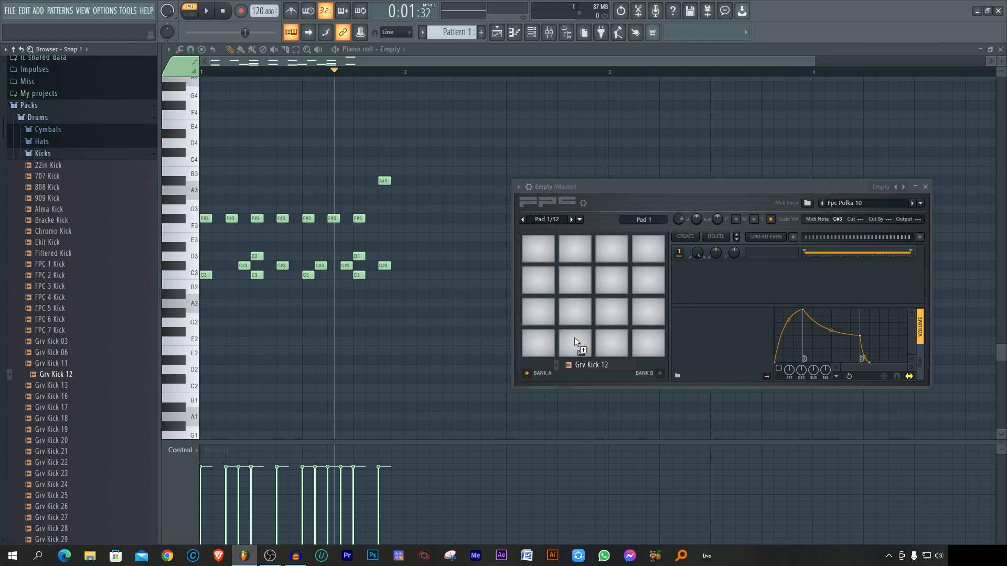
{"action": "left_click_drag", "start_coordinate": [574, 338], "coordinate": [574, 340]}
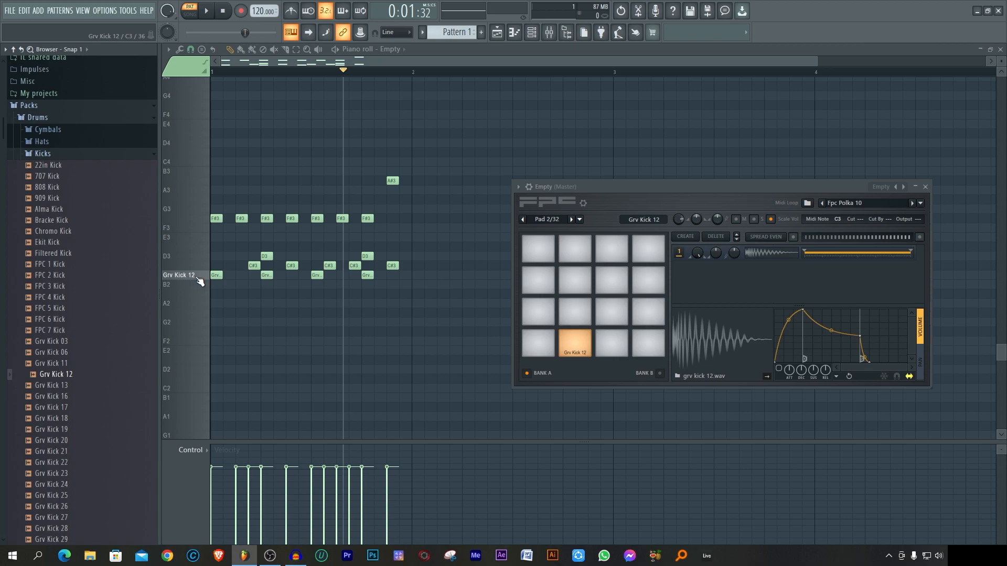
{"action": "left_click", "coordinate": [196, 282]}
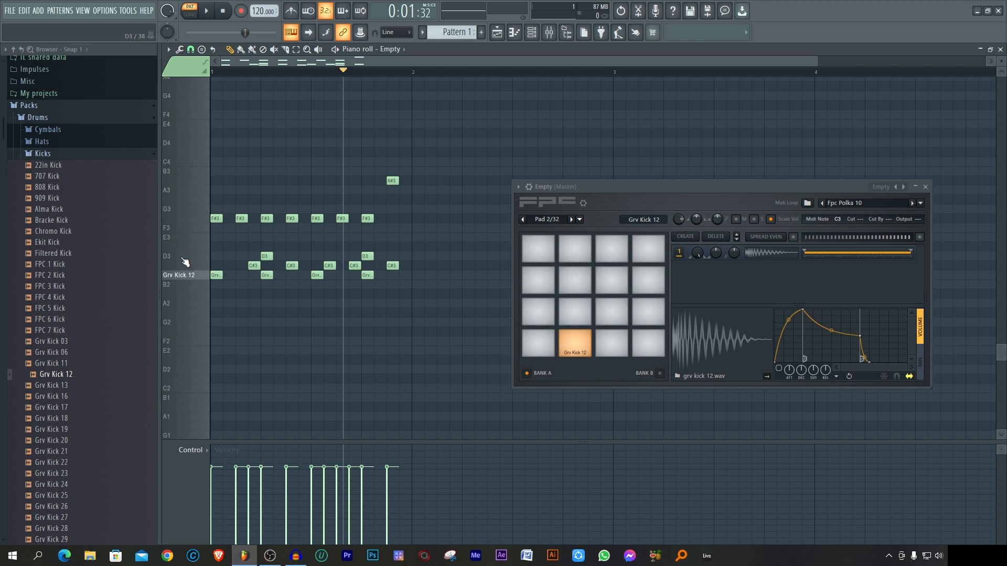
Step: Play the D3 key in the piano roll to see which pad it triggers
{"action": "left_click", "coordinate": [191, 262]}
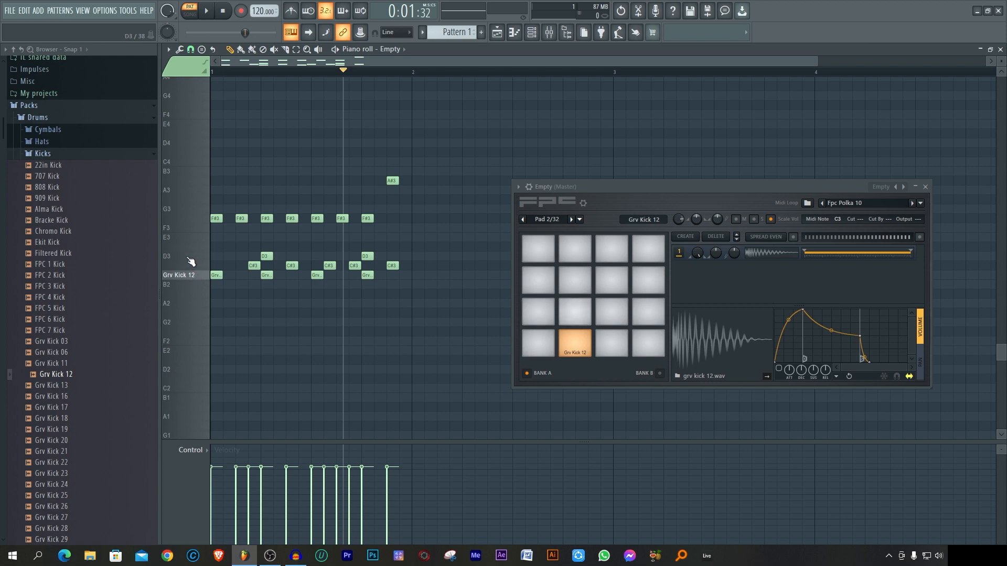
{"action": "left_click", "coordinate": [190, 262]}
{"action": "left_click", "coordinate": [190, 262]}
Step: Browse to the Snares samples in the Drums pack and audition several snares, including Importer Snare 2
{"action": "left_click", "coordinate": [62, 160]}
{"action": "left_click", "coordinate": [77, 342]}
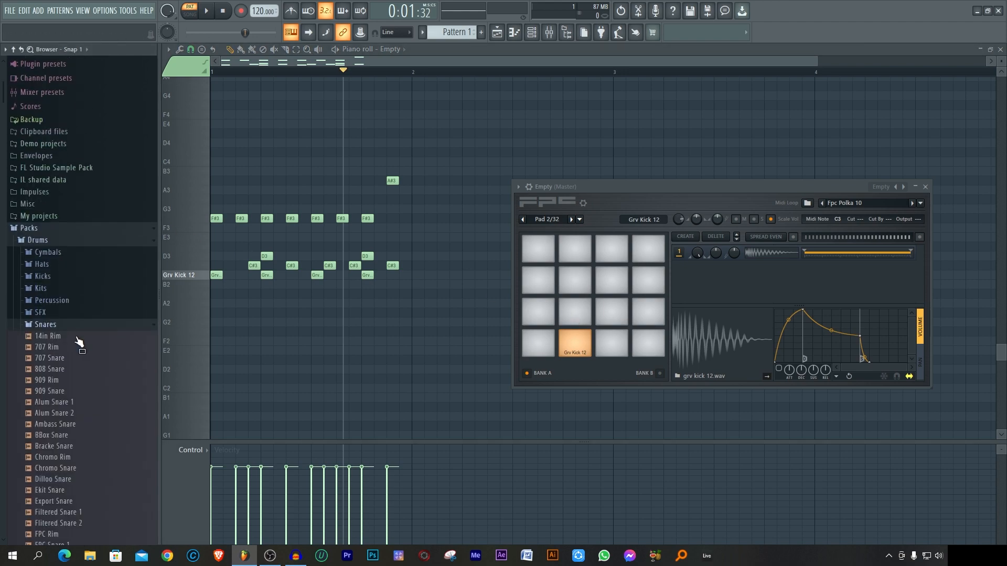
{"action": "scroll", "coordinate": [91, 344], "scroll_direction": "down", "scroll_amount": 2}
{"action": "left_click", "coordinate": [86, 325]}
{"action": "left_click", "coordinate": [98, 348]}
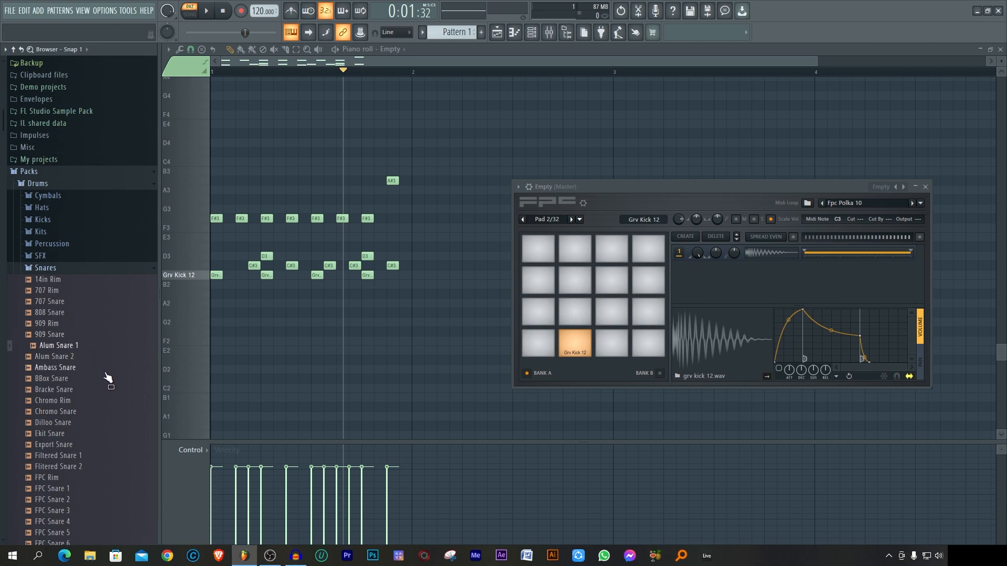
{"action": "left_click", "coordinate": [105, 370]}
{"action": "scroll", "coordinate": [102, 371], "scroll_direction": "down", "scroll_amount": 1}
{"action": "left_click", "coordinate": [102, 368]}
{"action": "left_click", "coordinate": [111, 444]}
{"action": "scroll", "coordinate": [112, 439], "scroll_direction": "down", "scroll_amount": 4}
{"action": "left_click", "coordinate": [108, 366]}
{"action": "scroll", "coordinate": [112, 383], "scroll_direction": "down", "scroll_amount": 3}
{"action": "left_click", "coordinate": [112, 369]}
{"action": "left_click", "coordinate": [112, 391]}
{"action": "left_click", "coordinate": [110, 402]}
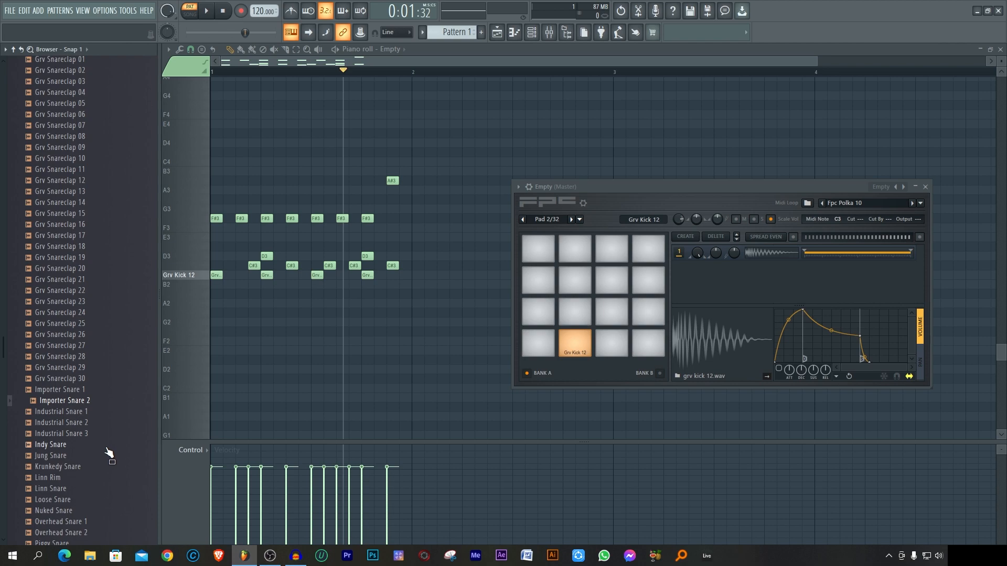
{"action": "left_click", "coordinate": [113, 412]}
{"action": "left_click", "coordinate": [105, 401]}
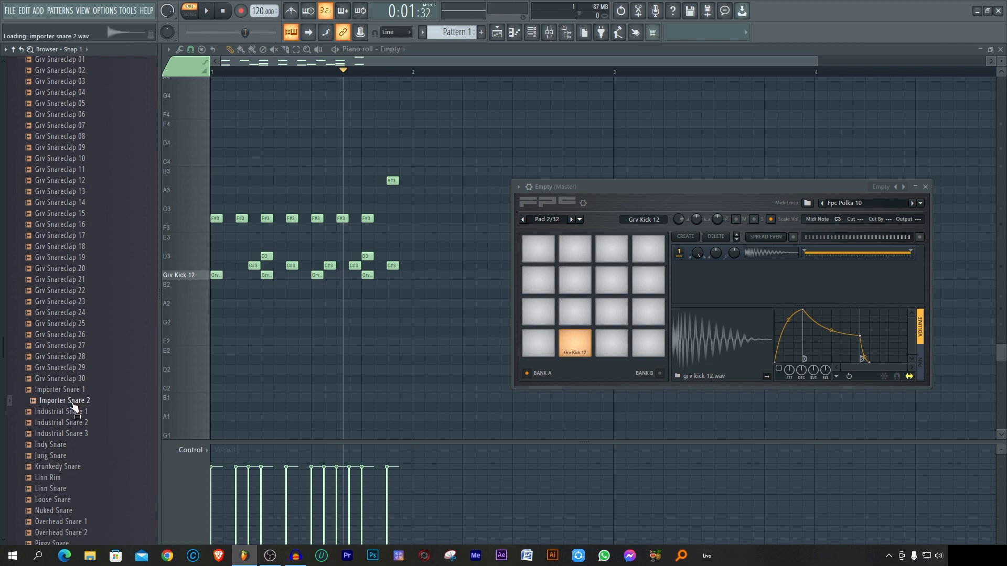
Step: Load Importer Snare 2 onto the pad triggered by D3 and play the pattern to hear it
{"action": "left_click_drag", "start_coordinate": [75, 408], "coordinate": [569, 309]}
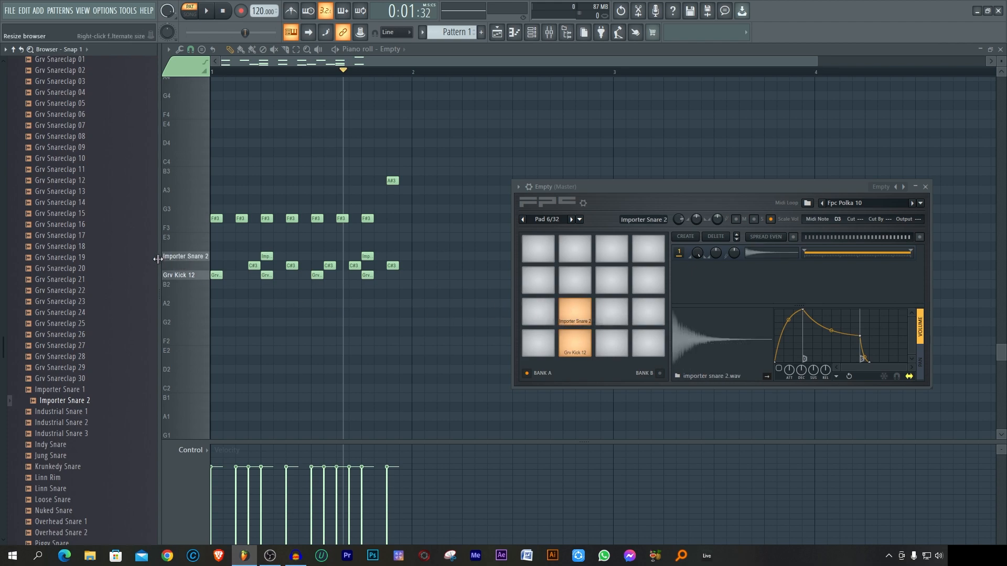
{"action": "left_click", "coordinate": [207, 13]}
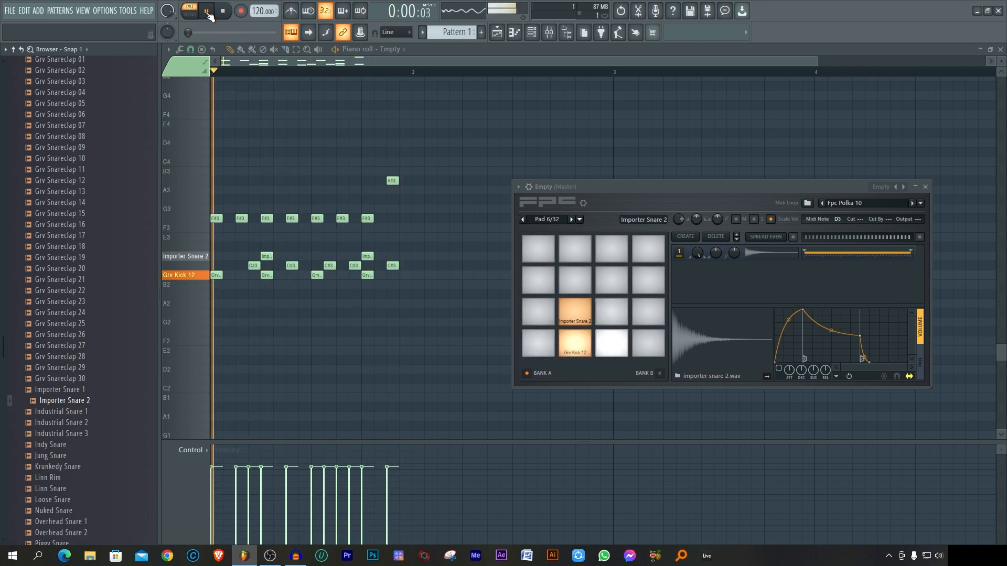
{"action": "left_click", "coordinate": [207, 12]}
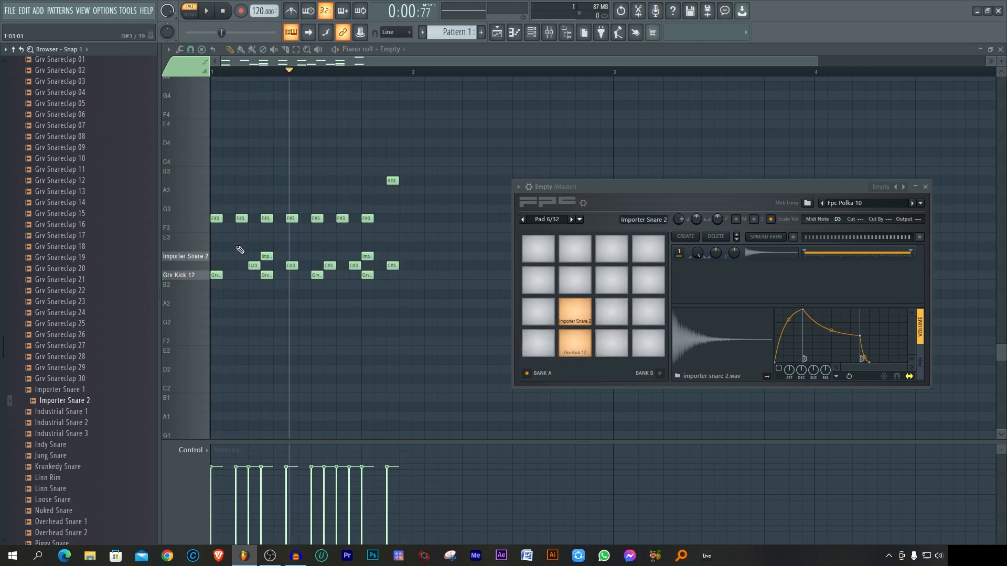
Step: Play the F#3 key in the piano roll to see which pad it triggers
{"action": "left_click", "coordinate": [189, 222]}
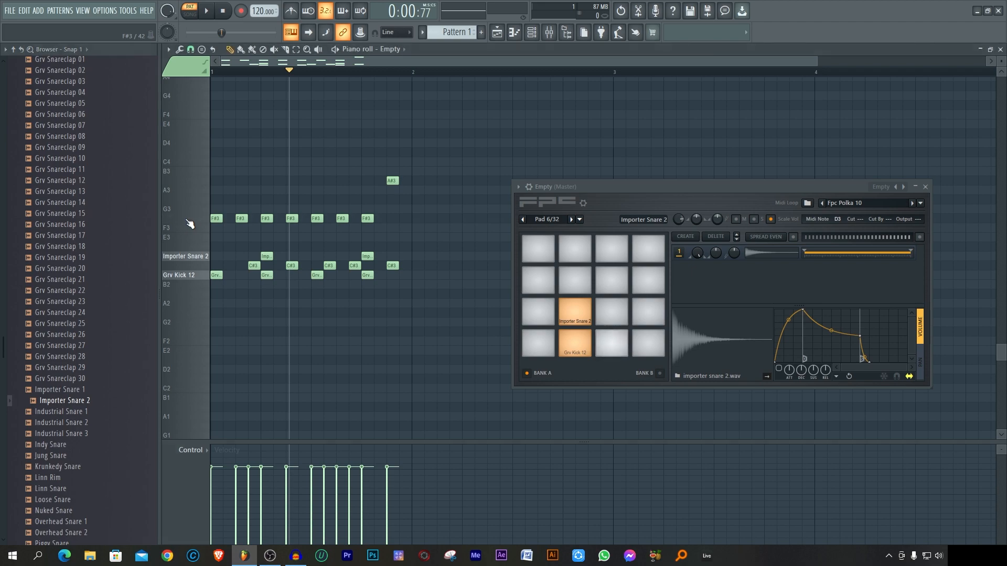
{"action": "left_click", "coordinate": [189, 223]}
{"action": "left_click", "coordinate": [189, 222]}
Step: Audition closed hats from the Drums pack's Hats samples and load Chromo CH 1 onto the pad triggered by F#3
{"action": "scroll", "coordinate": [59, 209], "scroll_direction": "up", "scroll_amount": 12}
{"action": "left_click", "coordinate": [59, 205]}
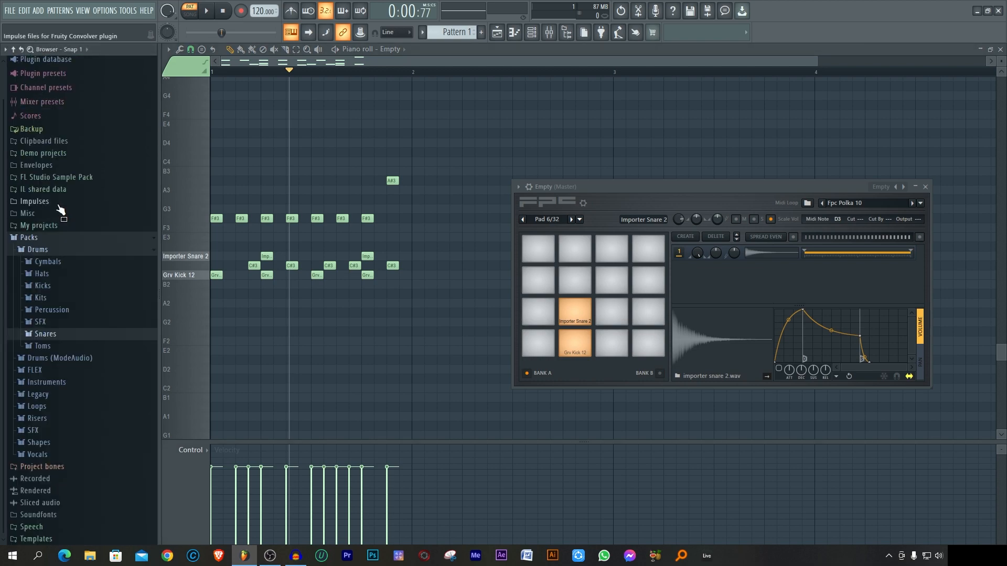
{"action": "left_click", "coordinate": [66, 276]}
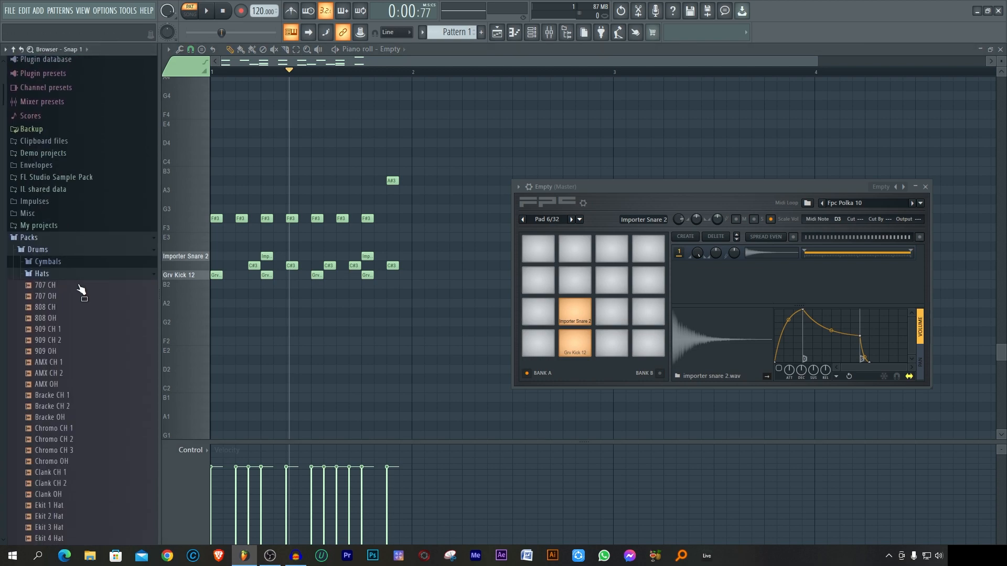
{"action": "left_click", "coordinate": [79, 340]}
{"action": "left_click", "coordinate": [76, 330]}
{"action": "left_click", "coordinate": [83, 363]}
{"action": "left_click", "coordinate": [83, 373]}
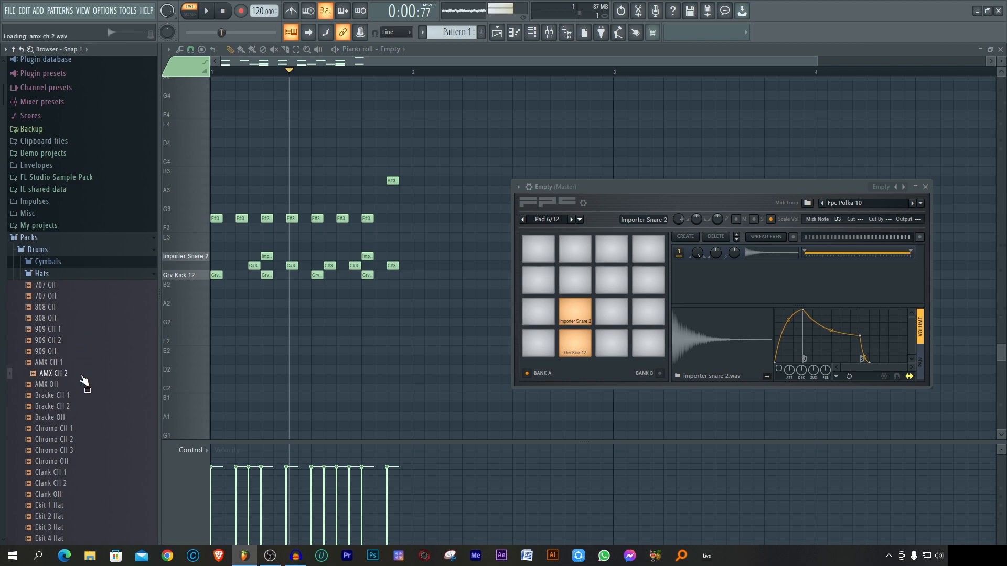
{"action": "left_click", "coordinate": [83, 396]}
{"action": "left_click", "coordinate": [85, 407]}
{"action": "left_click", "coordinate": [86, 418]}
{"action": "left_click", "coordinate": [84, 428]}
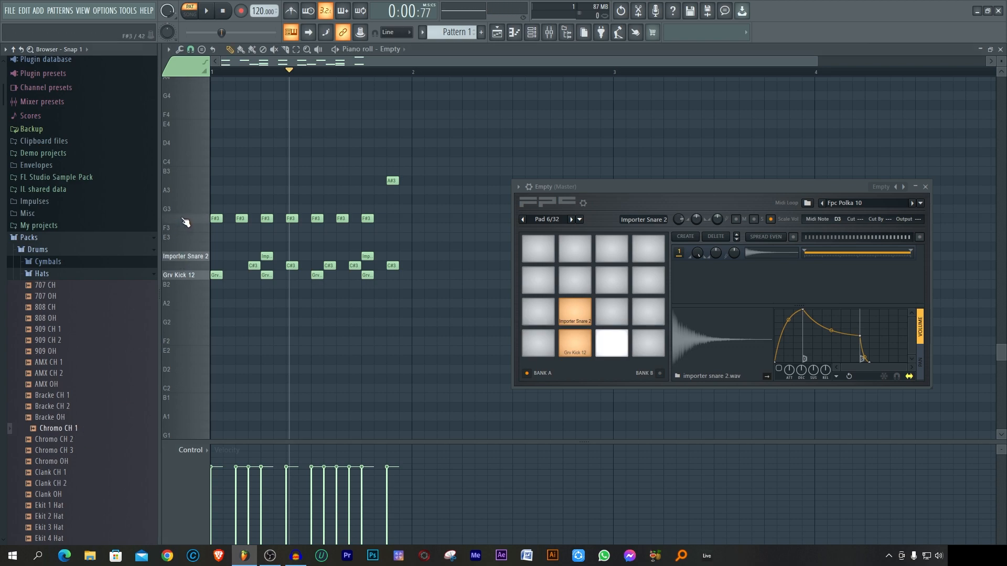
{"action": "left_click_drag", "start_coordinate": [73, 433], "coordinate": [611, 340]}
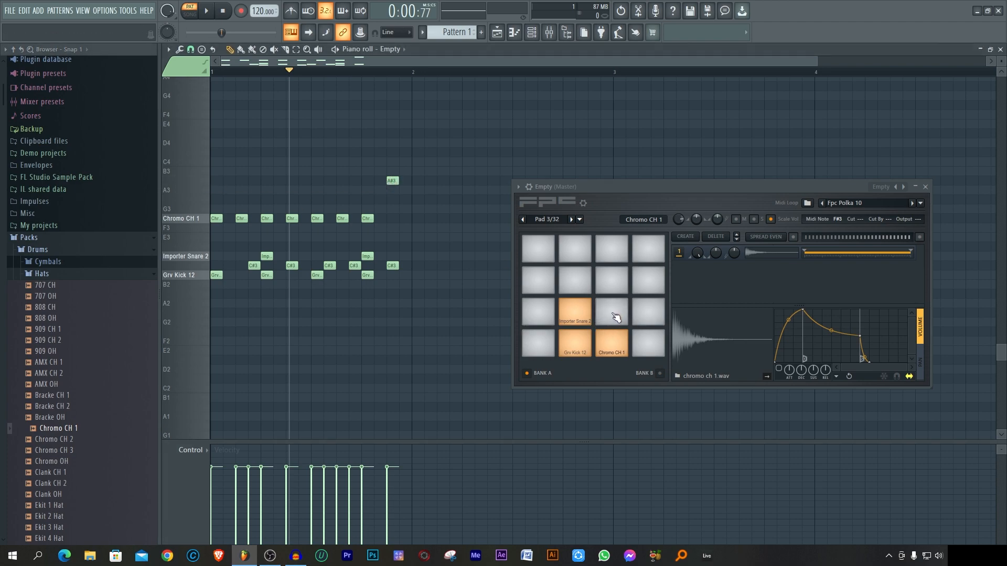
Step: Audition several more hats in the Hats samples, including 808 CH, 909 OH and Bracke OH
{"action": "left_click", "coordinate": [75, 298]}
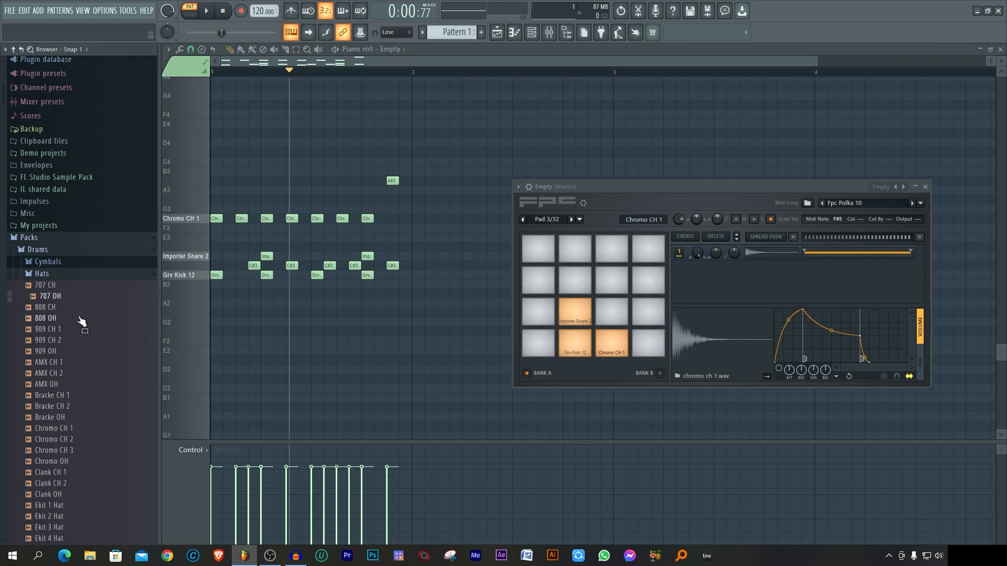
{"action": "left_click", "coordinate": [76, 309]}
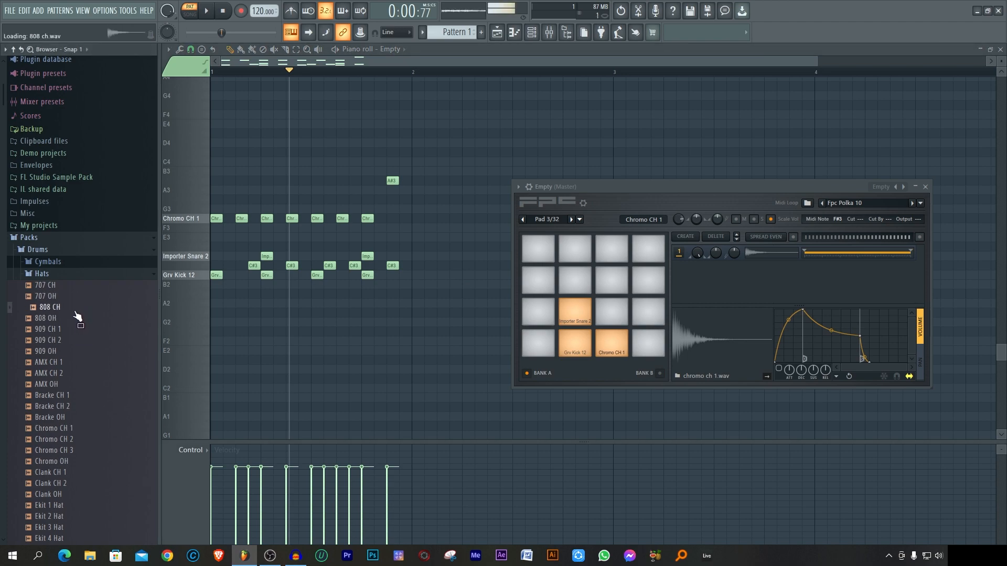
{"action": "left_click", "coordinate": [83, 354]}
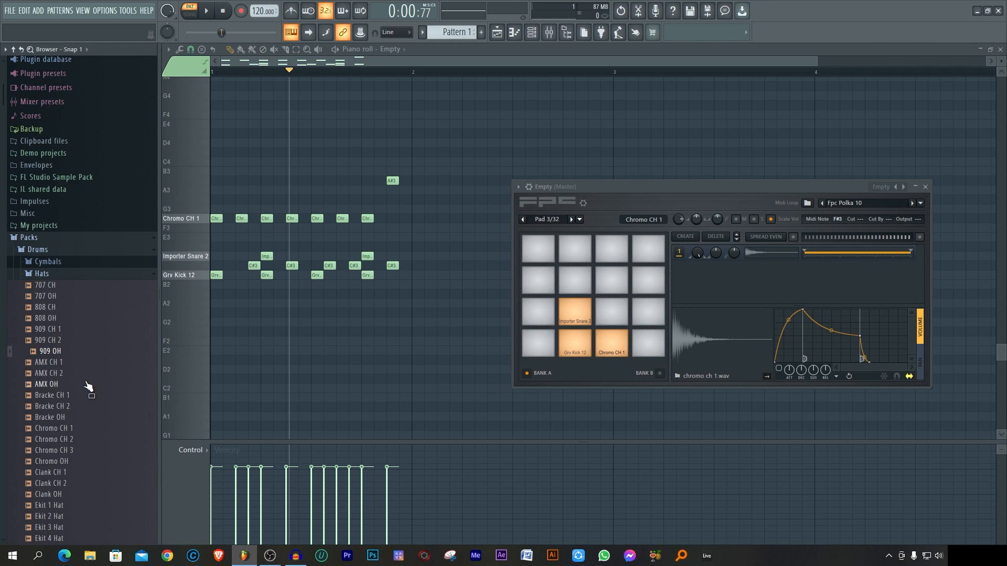
{"action": "left_click", "coordinate": [80, 353]}
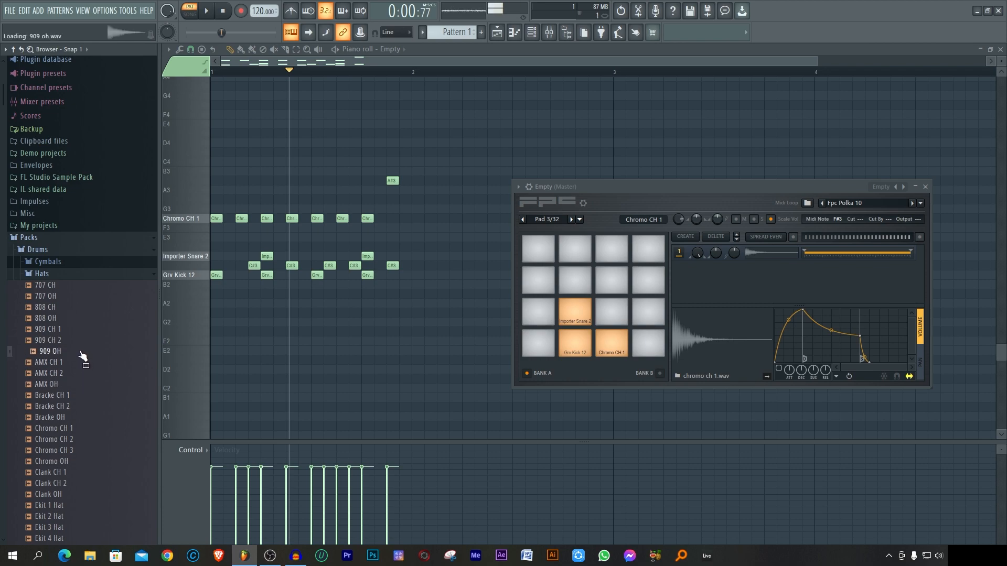
{"action": "scroll", "coordinate": [83, 357], "scroll_direction": "down", "scroll_amount": 3}
{"action": "left_click", "coordinate": [75, 354]}
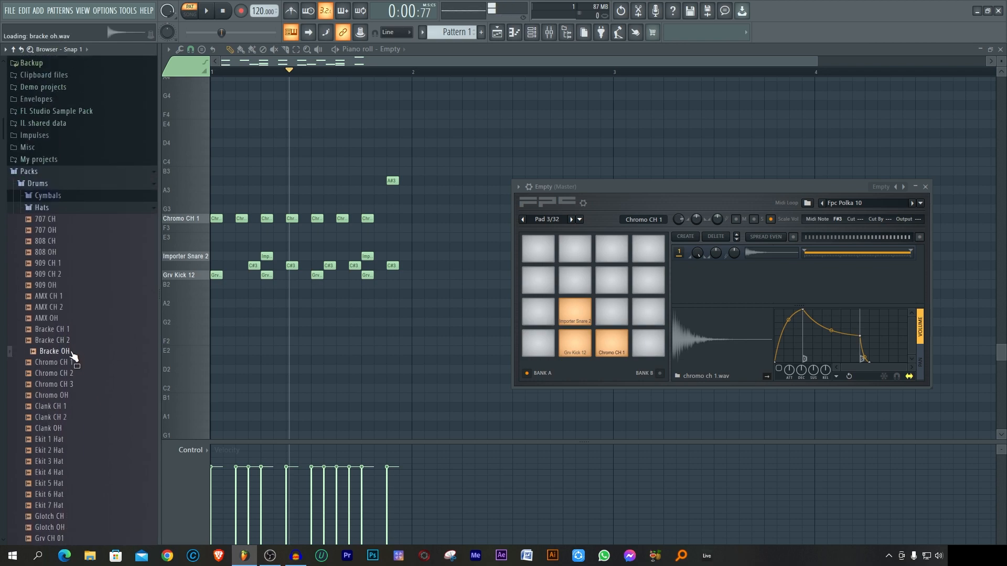
Step: Load Bracke OH onto the pad triggered by A#3 and play the pattern with it
{"action": "left_click_drag", "start_coordinate": [68, 353], "coordinate": [619, 321]}
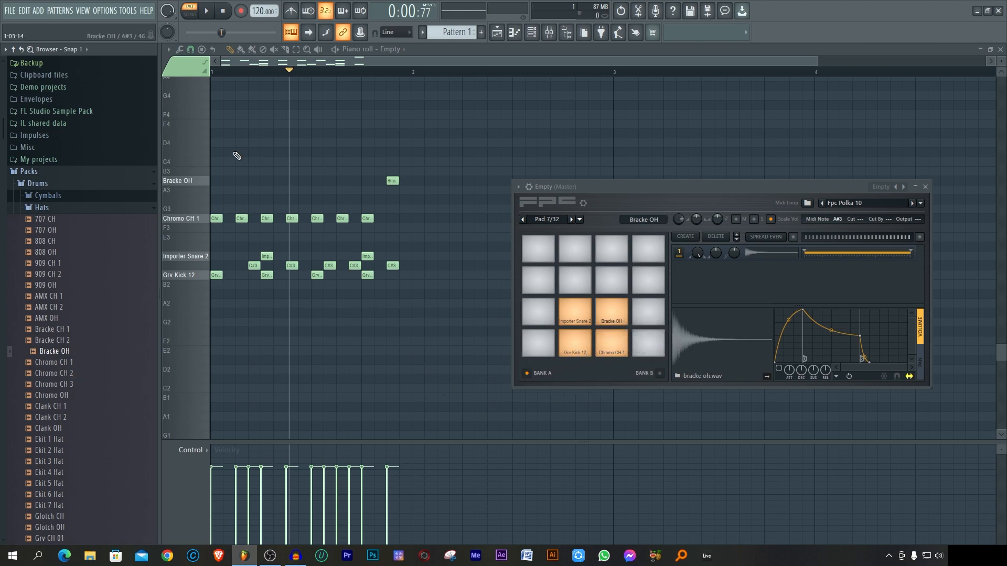
{"action": "left_click", "coordinate": [223, 11]}
{"action": "left_click", "coordinate": [206, 11]}
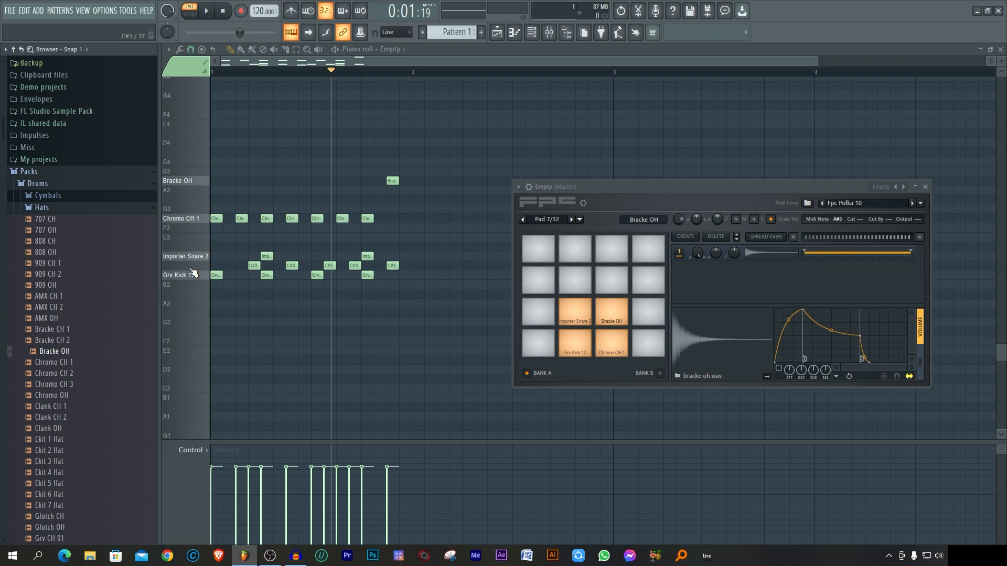
Step: Browse to the Percussion samples in the Drums pack and audition sounds such as Ekit Clap 1, FPC Scraper, Grv Perc 02 and RD Gui 2
{"action": "left_click", "coordinate": [59, 209]}
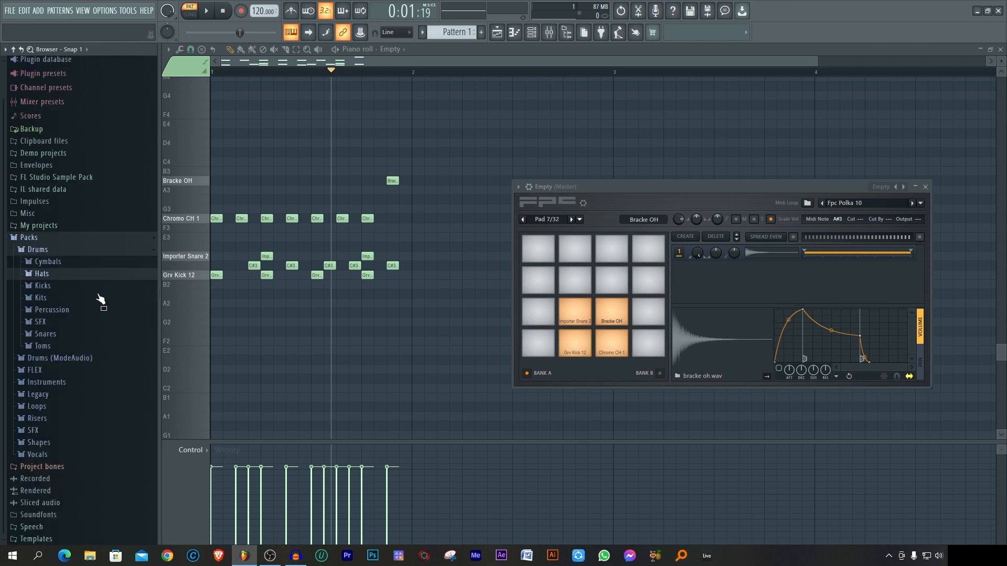
{"action": "left_click", "coordinate": [71, 310]}
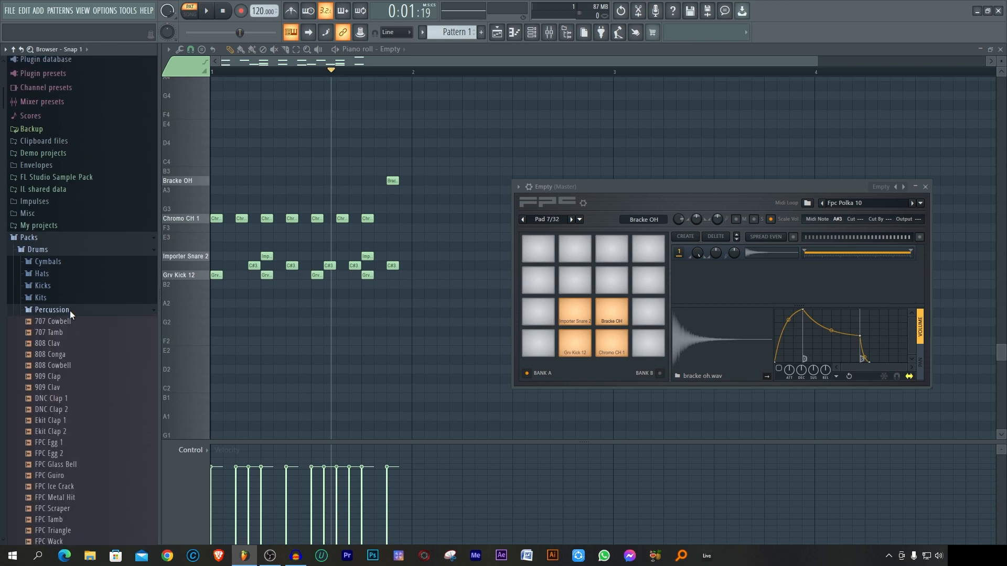
{"action": "scroll", "coordinate": [88, 363], "scroll_direction": "down", "scroll_amount": 3}
{"action": "left_click", "coordinate": [89, 362]}
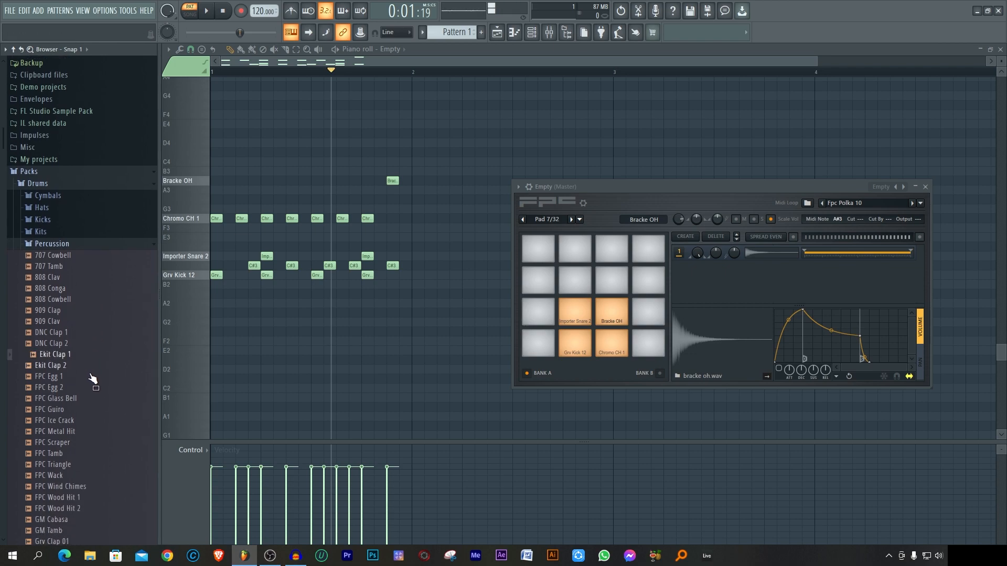
{"action": "scroll", "coordinate": [94, 362], "scroll_direction": "down", "scroll_amount": 4}
{"action": "left_click", "coordinate": [105, 355]}
{"action": "scroll", "coordinate": [103, 346], "scroll_direction": "down", "scroll_amount": 4}
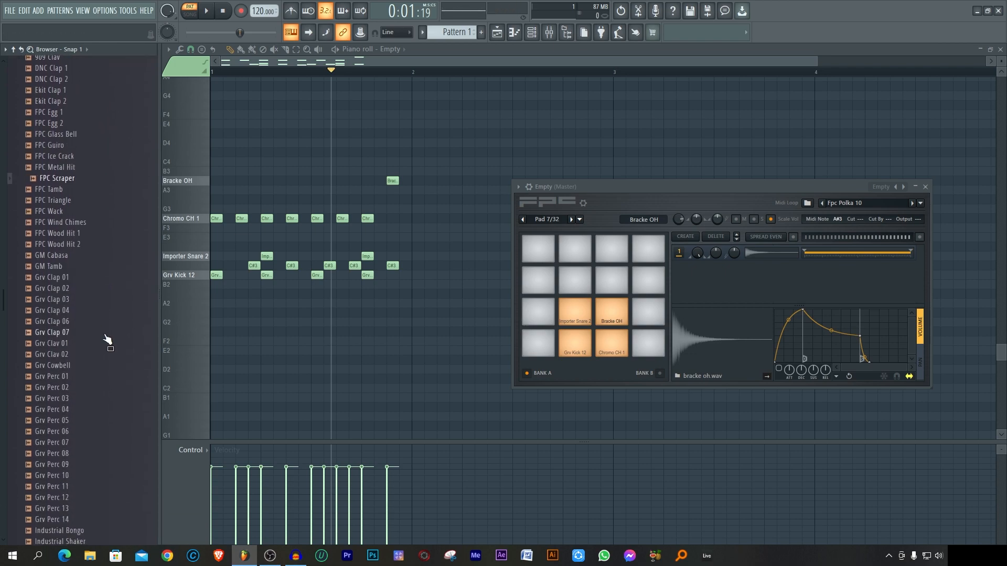
{"action": "left_click", "coordinate": [111, 369]}
{"action": "scroll", "coordinate": [120, 378], "scroll_direction": "down", "scroll_amount": 4}
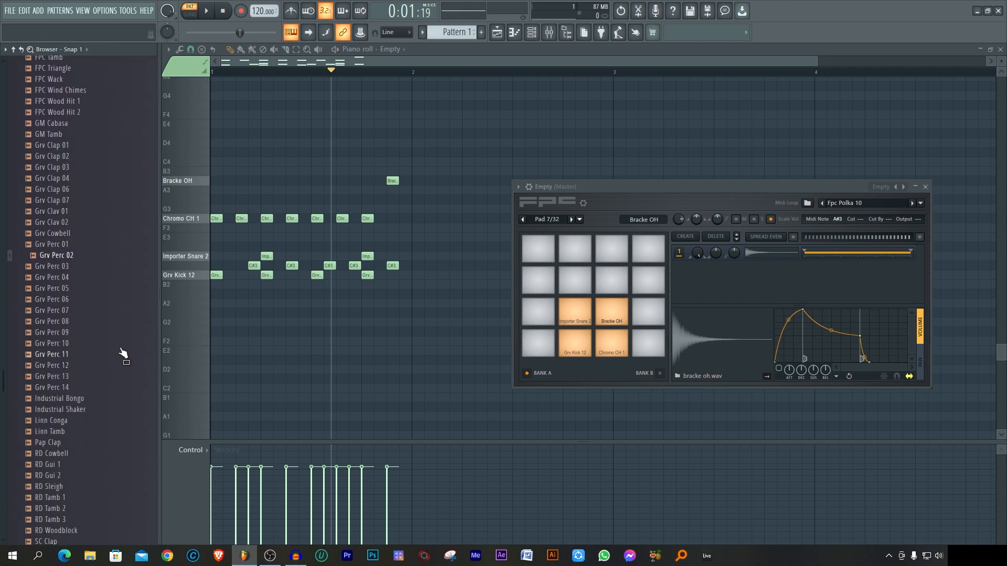
{"action": "left_click", "coordinate": [124, 409]}
{"action": "scroll", "coordinate": [120, 404], "scroll_direction": "down", "scroll_amount": 4}
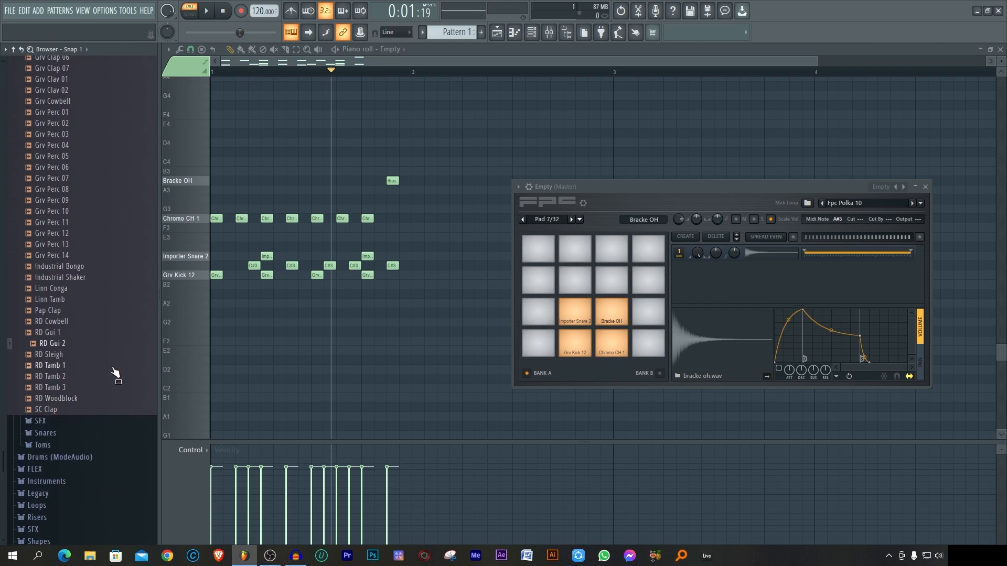
{"action": "left_click", "coordinate": [112, 376]}
{"action": "left_click", "coordinate": [94, 333]}
{"action": "left_click", "coordinate": [94, 343]}
Step: Audition more percussion samples, including FPC Guiro, 808 Clav and Grv Clap 01
{"action": "scroll", "coordinate": [94, 346], "scroll_direction": "up", "scroll_amount": 9}
{"action": "left_click", "coordinate": [94, 366]}
{"action": "left_click", "coordinate": [95, 399]}
{"action": "left_click", "coordinate": [95, 410]}
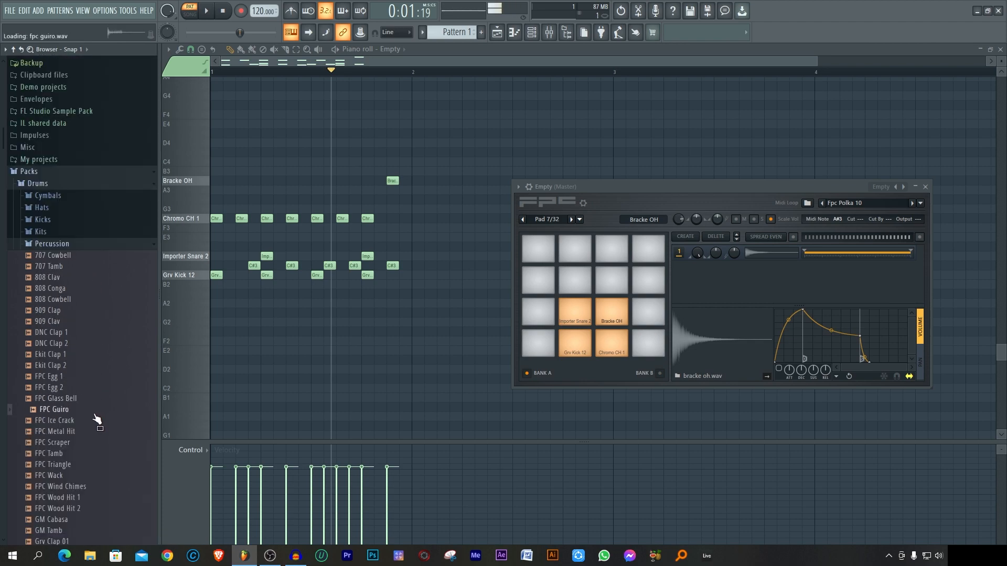
{"action": "left_click", "coordinate": [83, 277]}
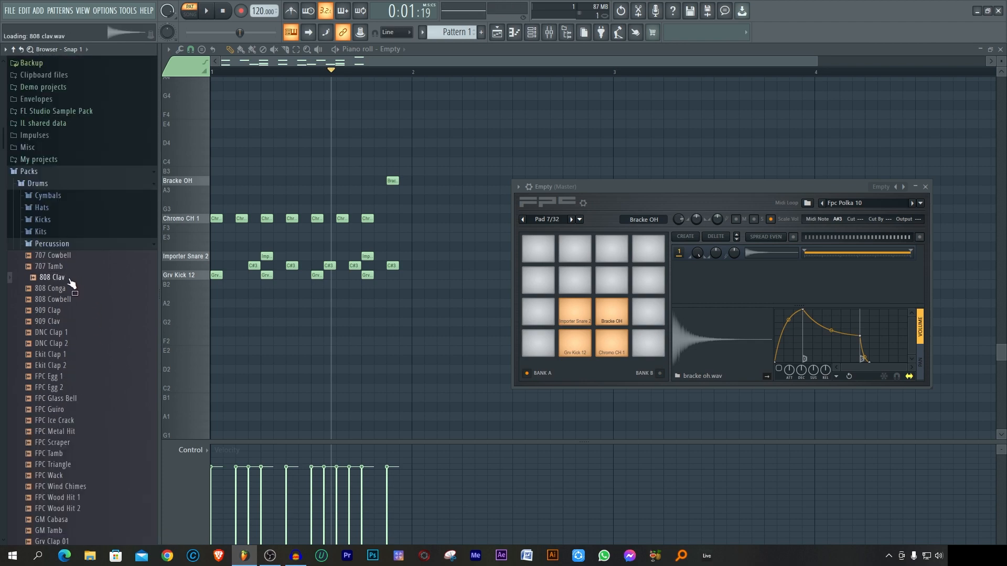
{"action": "scroll", "coordinate": [73, 294], "scroll_direction": "down", "scroll_amount": 4}
{"action": "left_click", "coordinate": [86, 409]}
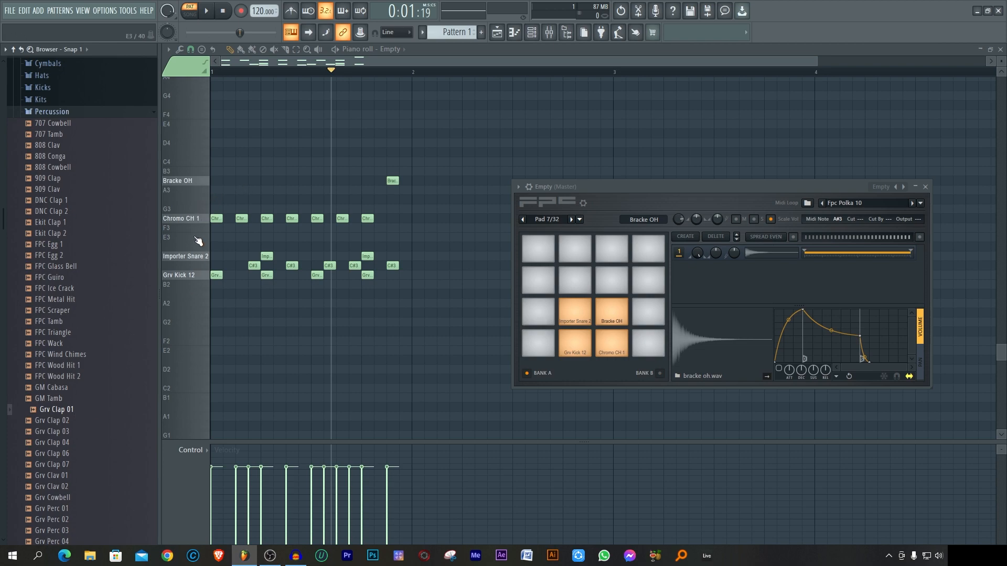
Step: Play the C#3 key in the piano roll to see which pad it triggers
{"action": "left_click", "coordinate": [195, 265]}
{"action": "left_click", "coordinate": [195, 265]}
{"action": "left_click", "coordinate": [195, 264]}
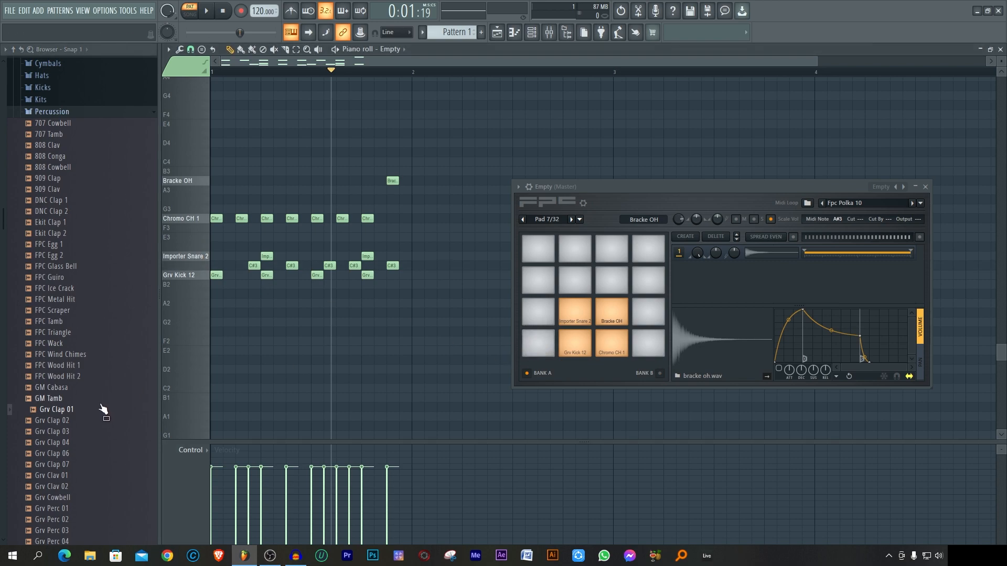
Step: Load Grv Clap 01 onto the pad triggered by C#3 and play the pattern with the full kit
{"action": "left_click_drag", "start_coordinate": [73, 415], "coordinate": [530, 347]}
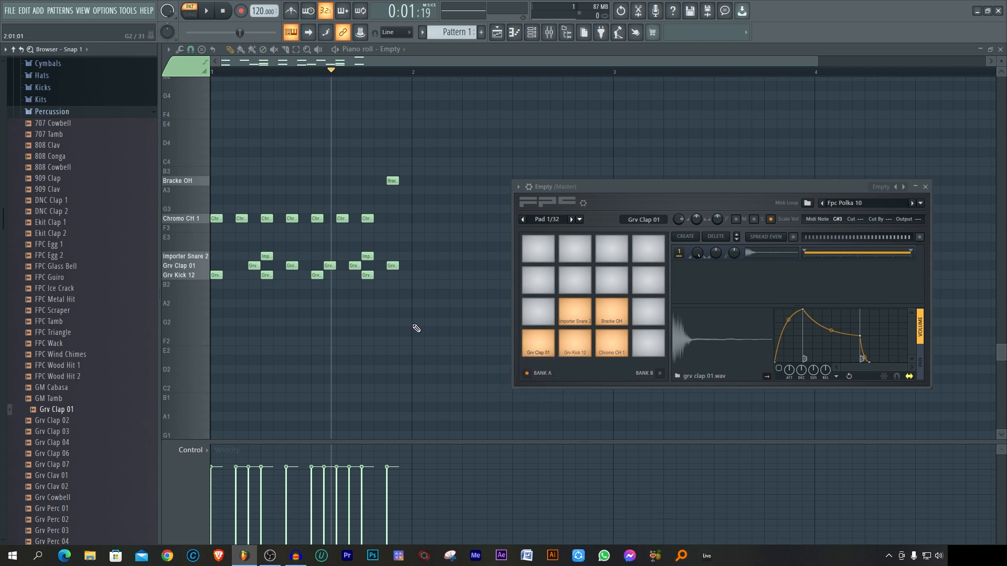
{"action": "left_click", "coordinate": [208, 11]}
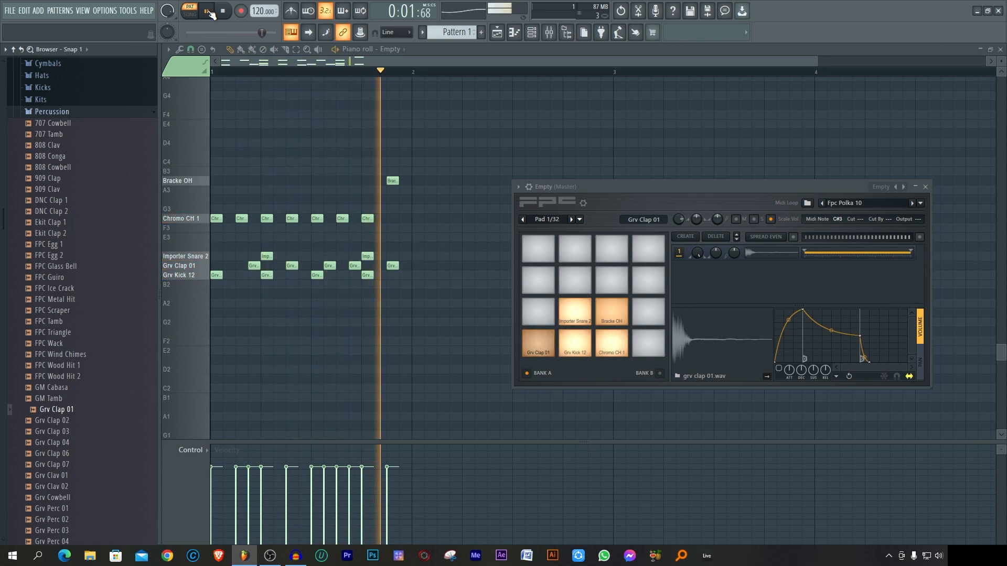
{"action": "left_click", "coordinate": [222, 10]}
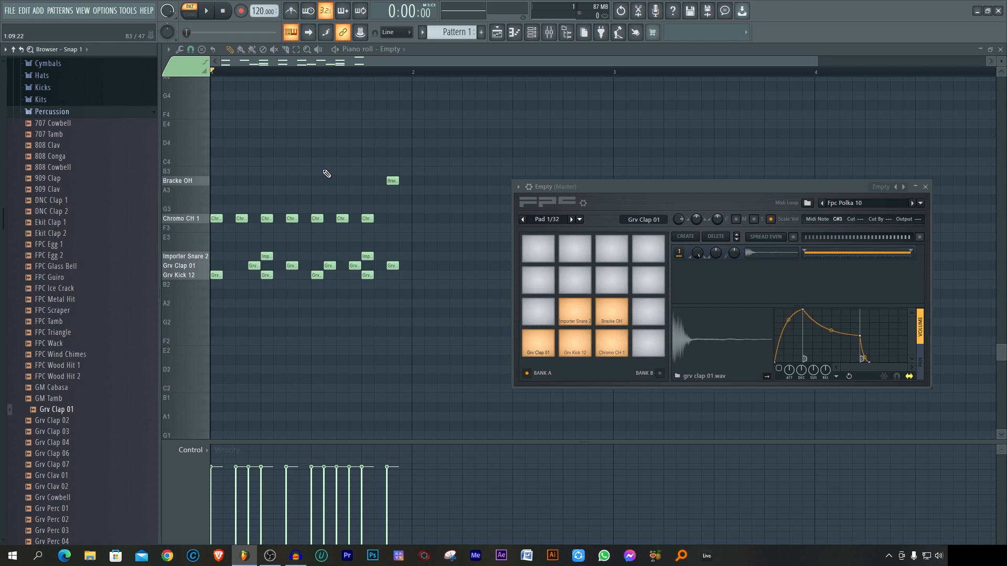
{"action": "scroll", "coordinate": [327, 174], "scroll_direction": "up", "scroll_amount": 1}
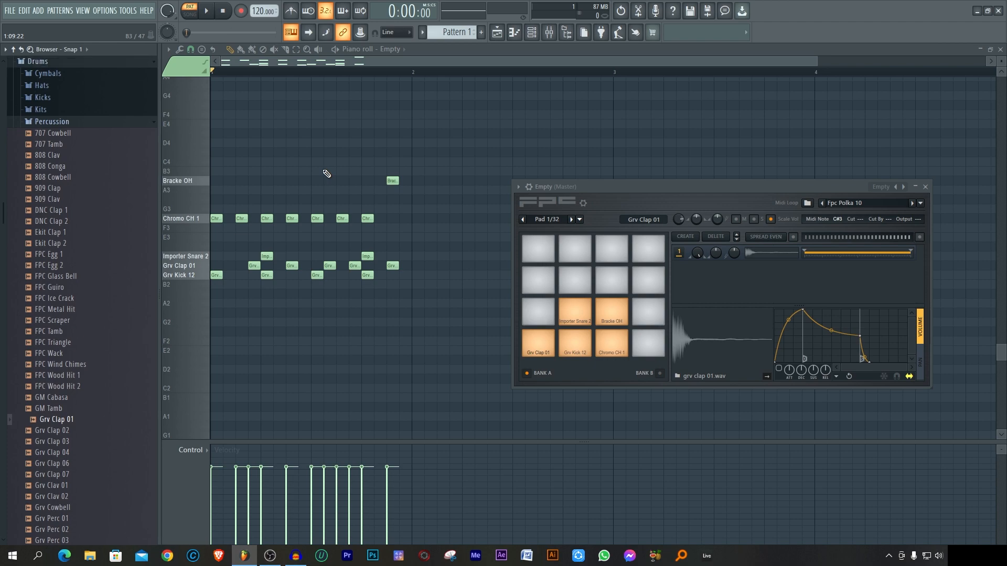